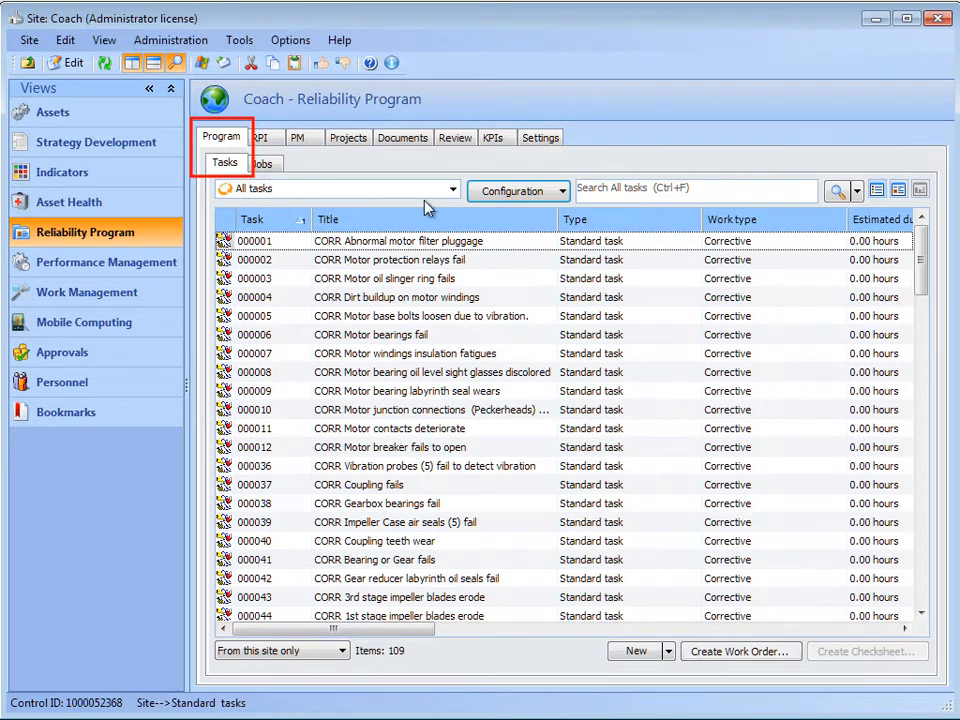
- List the reliability program's task templates from this site and above
click(453, 189)
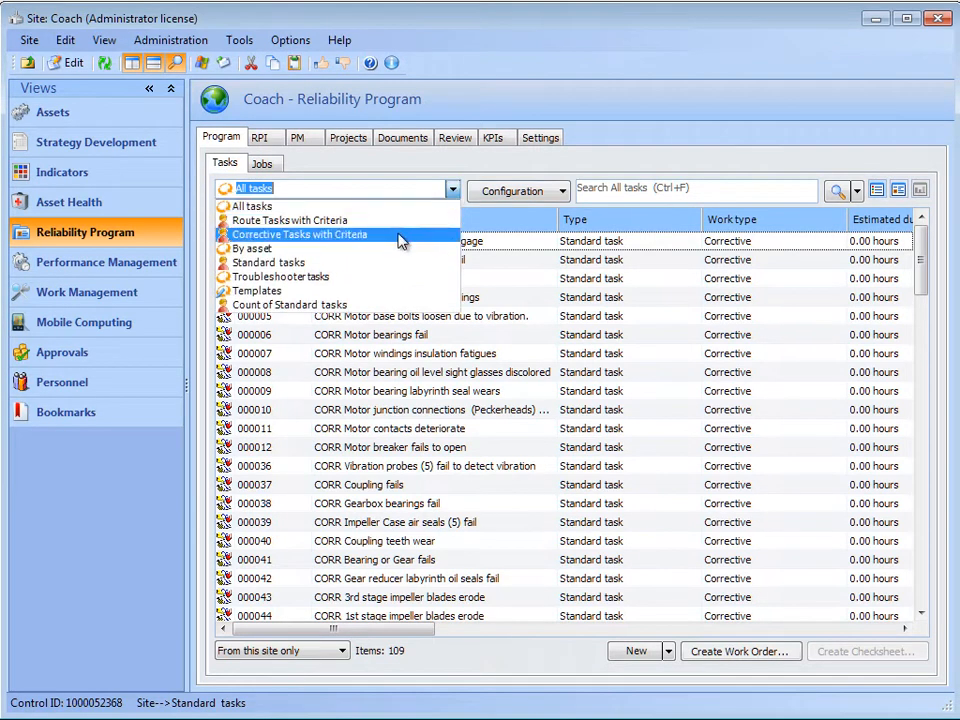
click(264, 292)
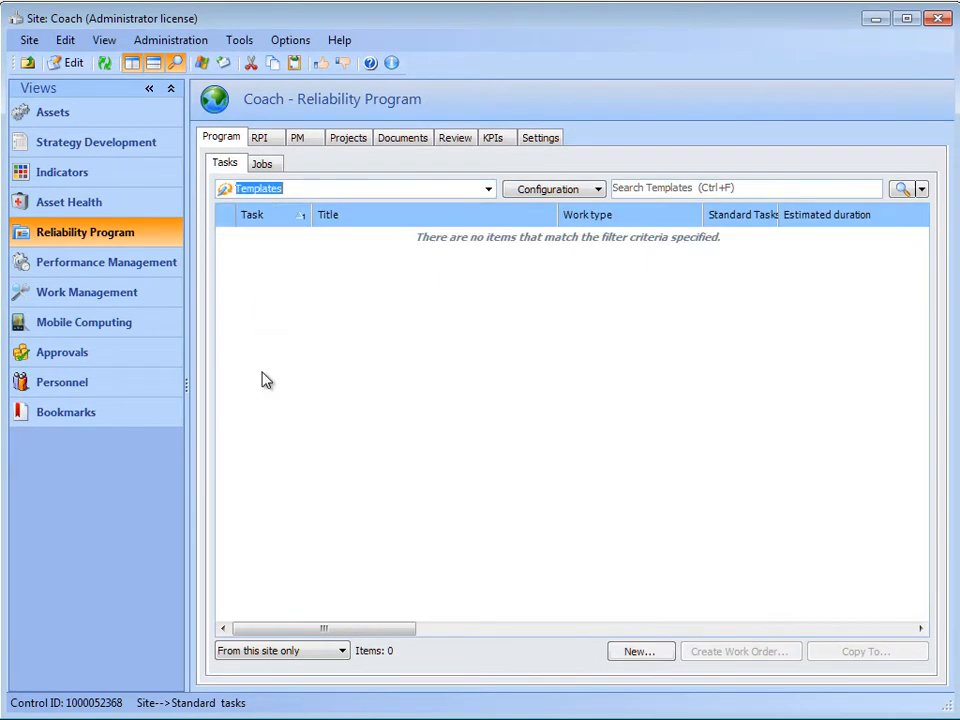
click(339, 656)
click(325, 670)
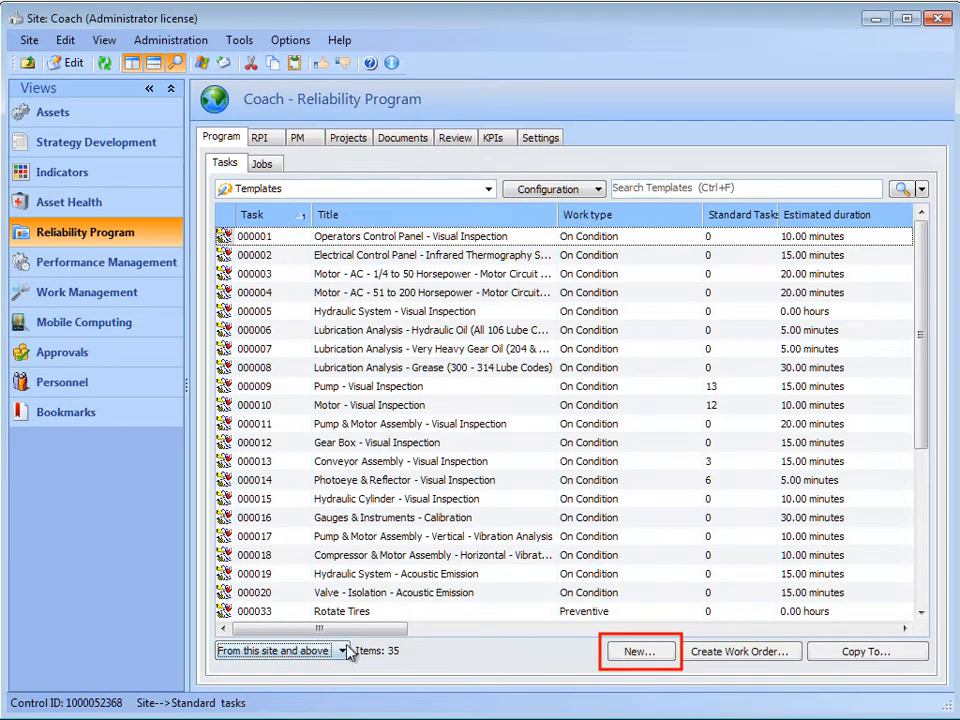
- Create a new task template titled "Intercooler Visual Inspection", keeping the proposed task number
click(668, 655)
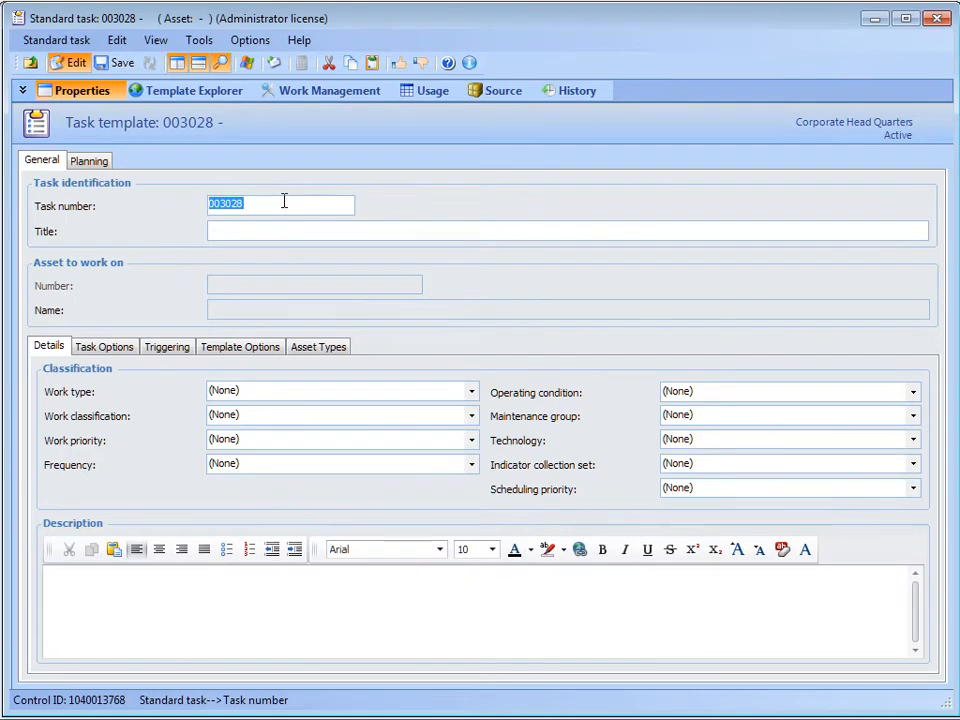
key(Tab)
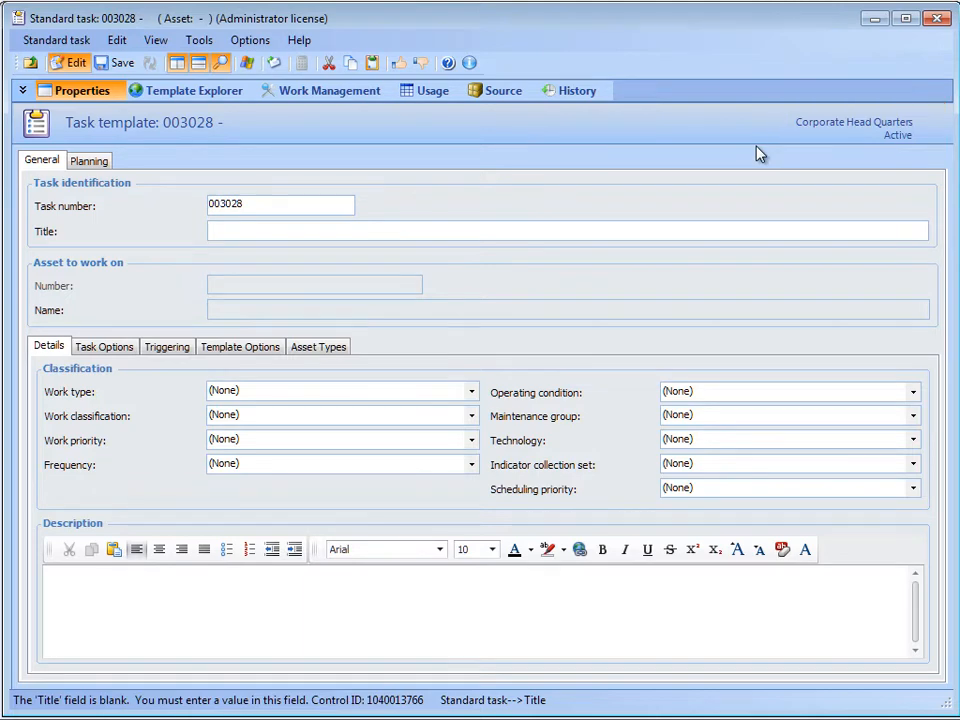
click(237, 232)
text(Intercooler Visual Inspection)
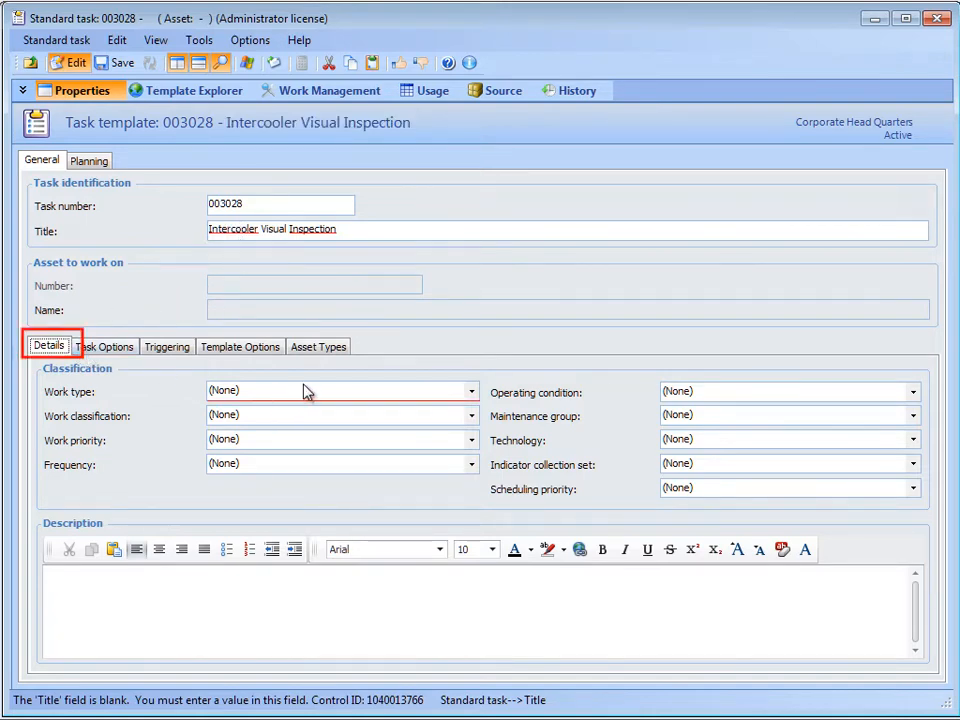
- Classify the template with work type On Condition, work classification Inspection, work priority Normal and frequency 6Months
click(472, 393)
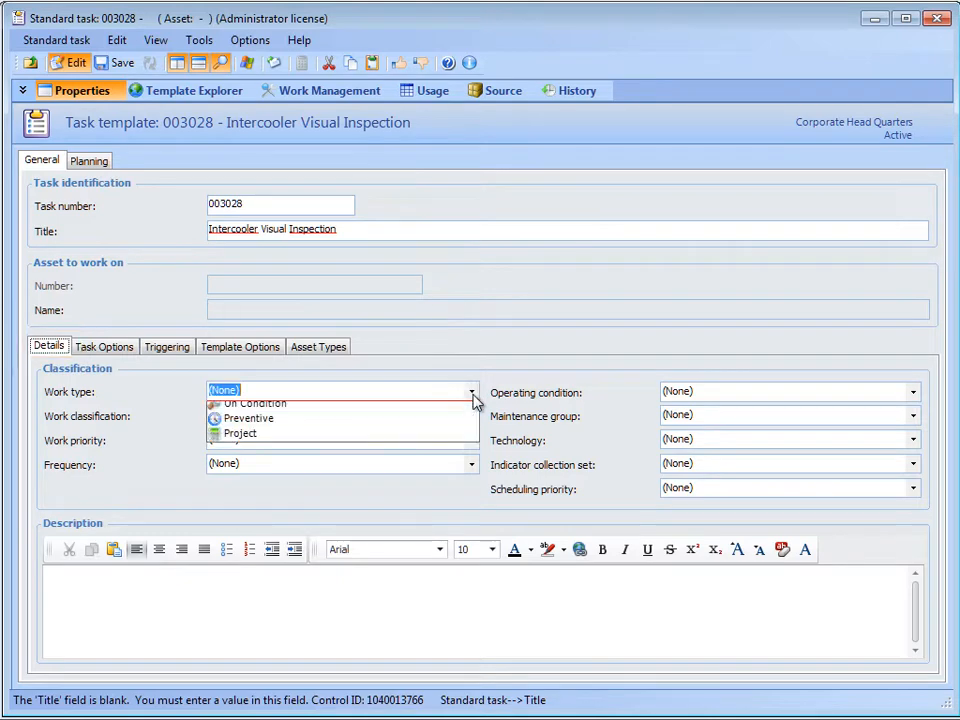
click(437, 425)
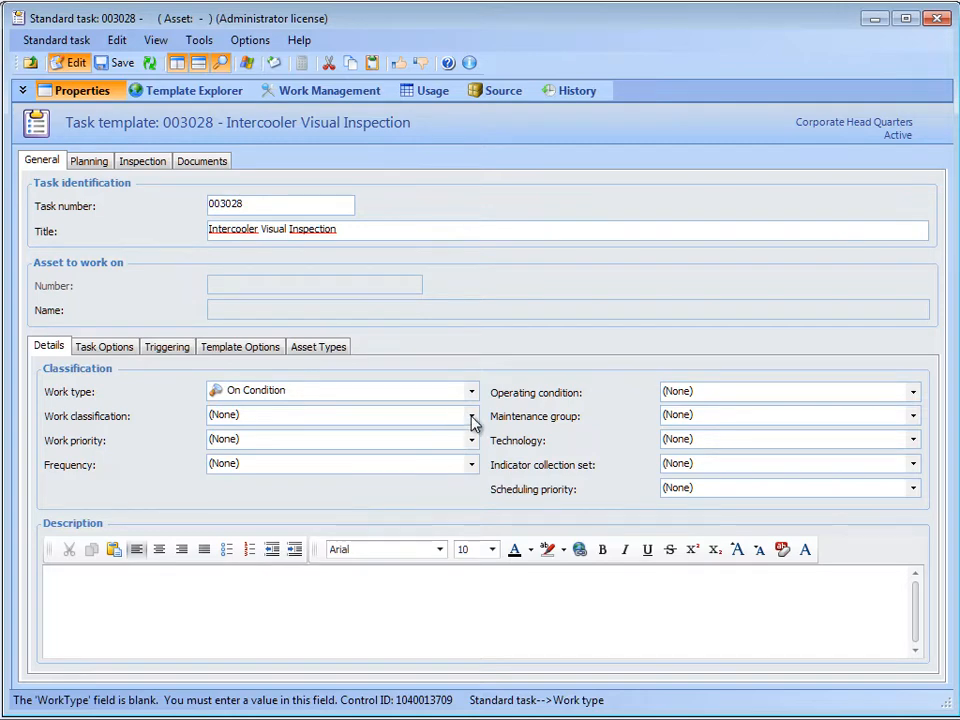
click(472, 418)
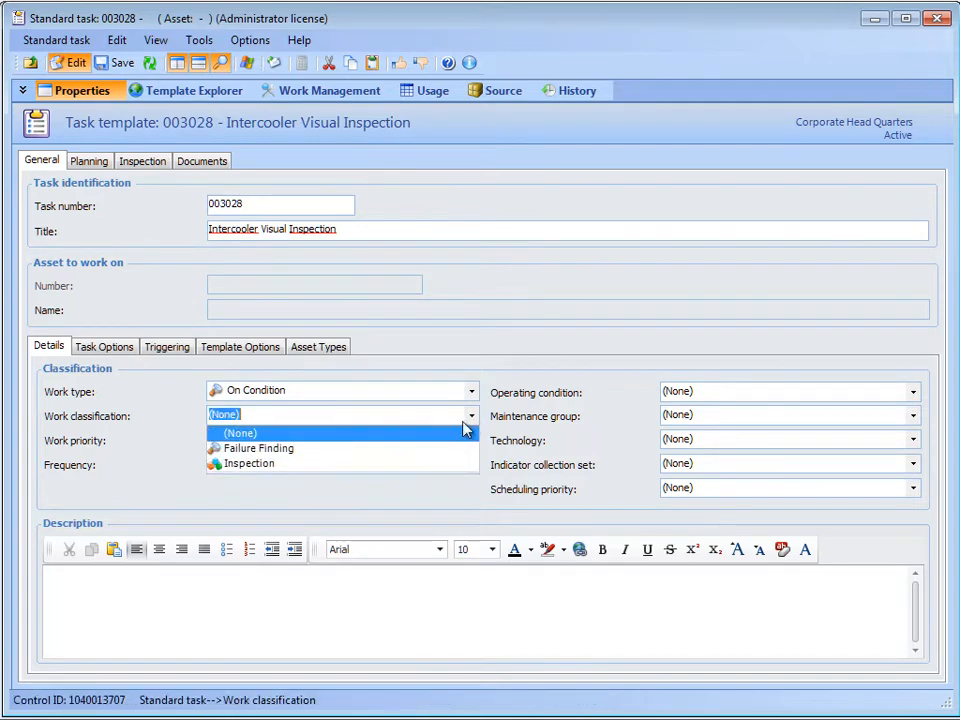
click(446, 476)
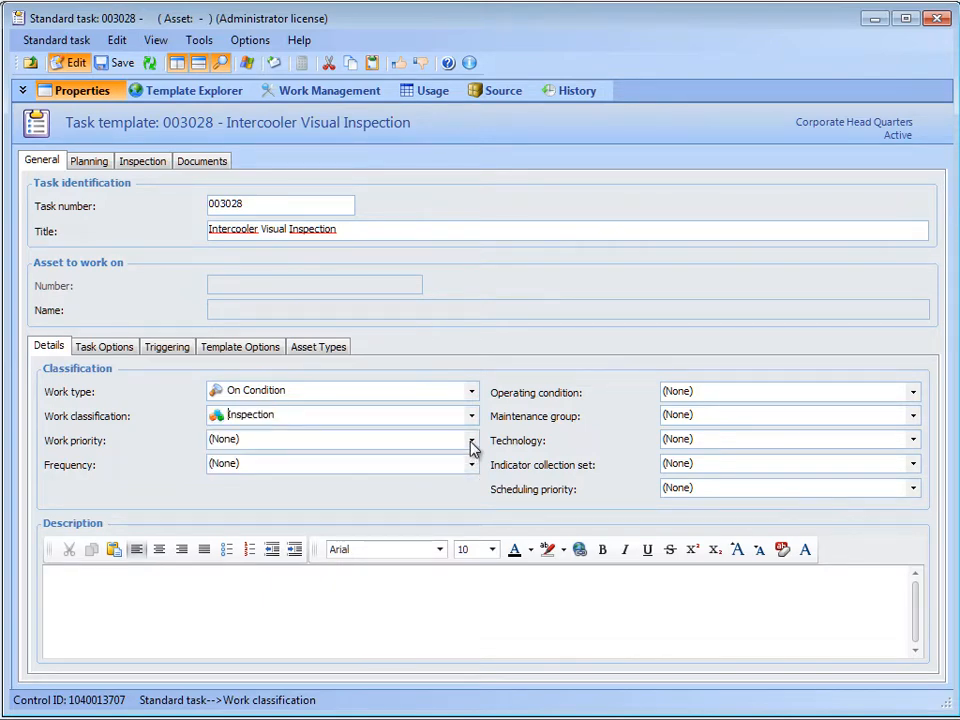
click(472, 442)
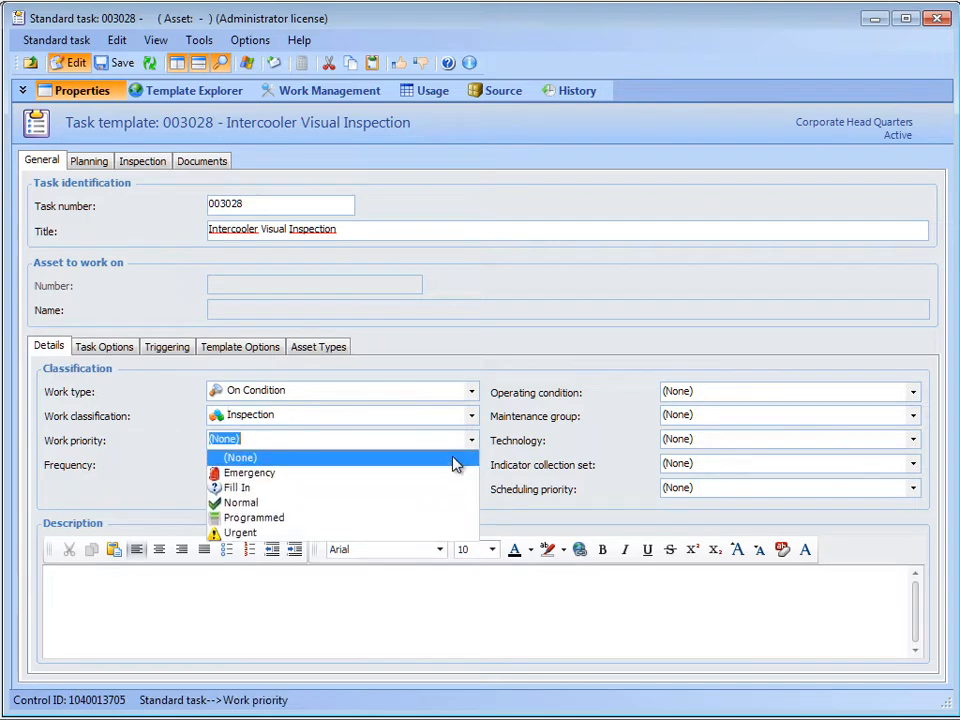
click(420, 503)
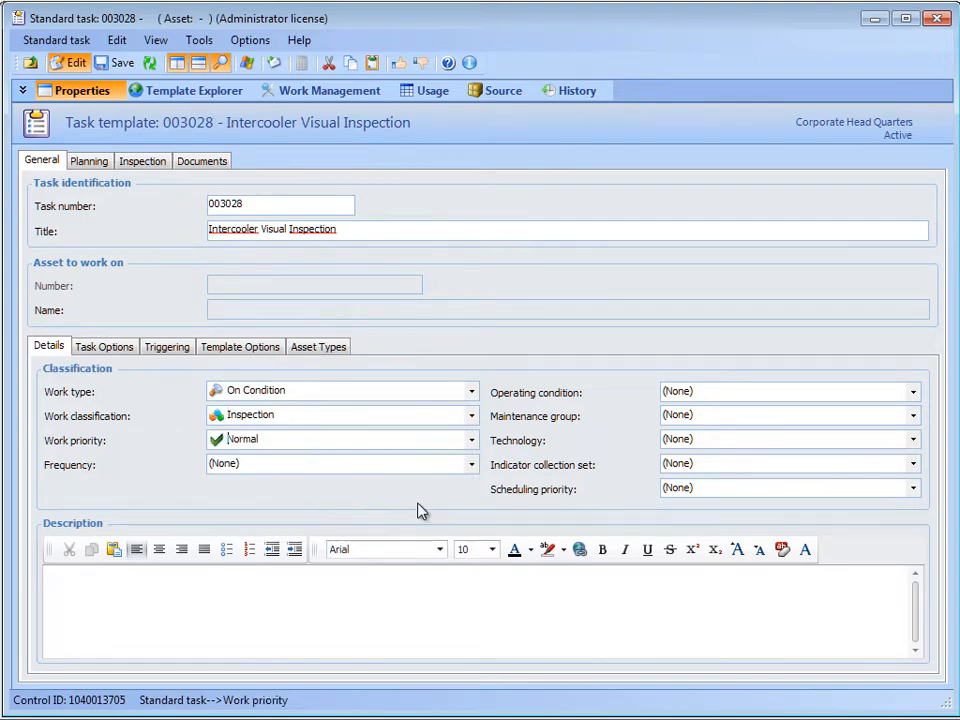
click(472, 466)
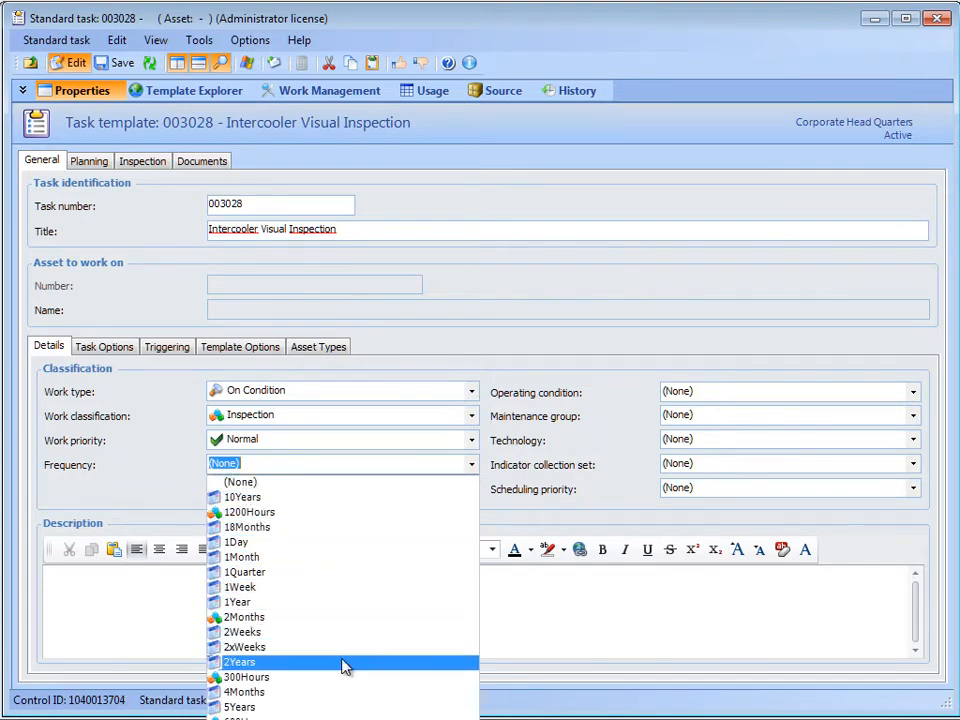
click(300, 719)
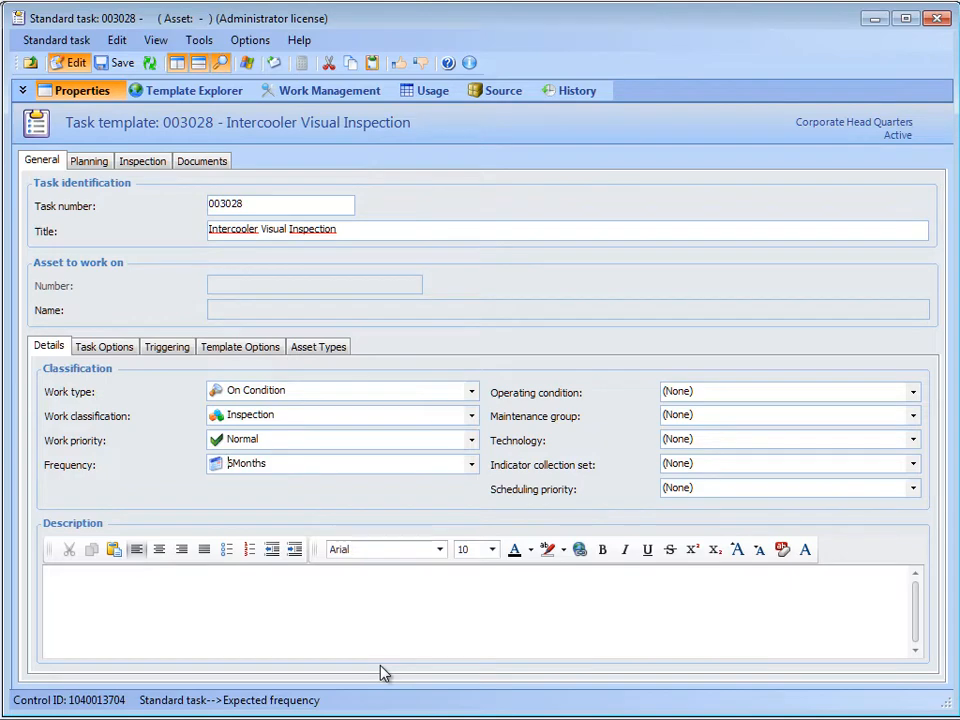
- Set the operating condition to Disassembly required, the technology to Visual / Audible Inspection and the scheduling priority to Normal
click(914, 393)
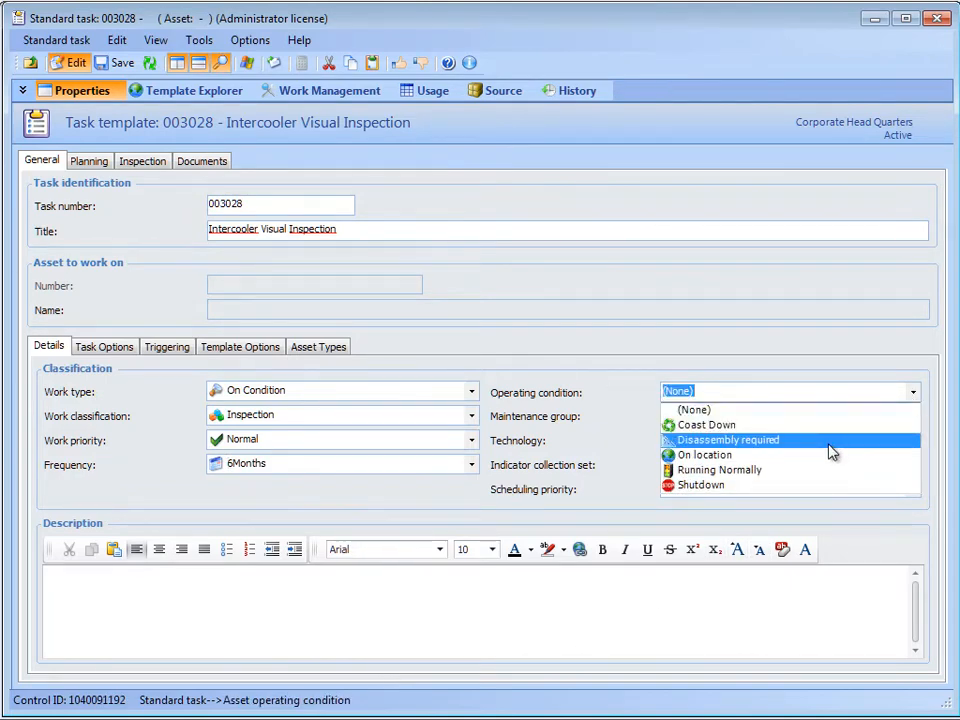
click(829, 445)
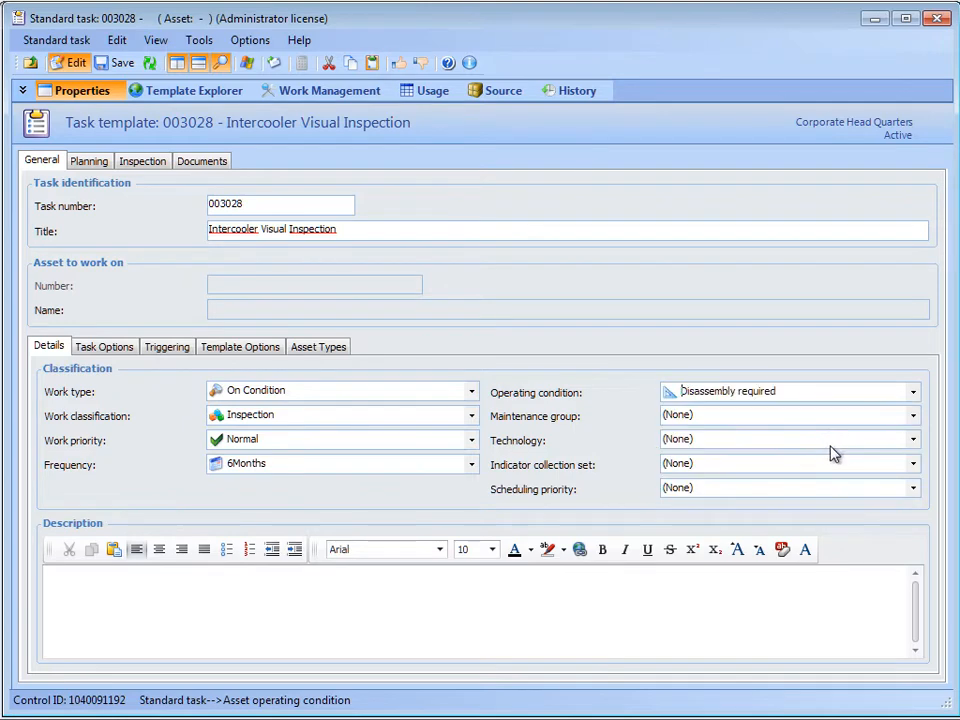
click(914, 441)
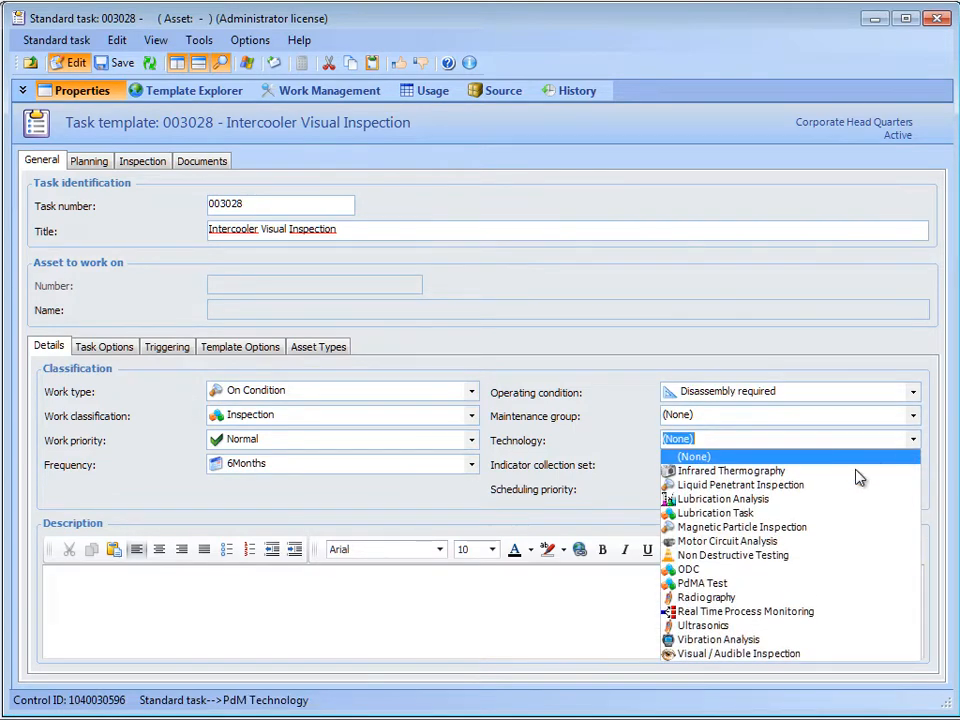
click(716, 655)
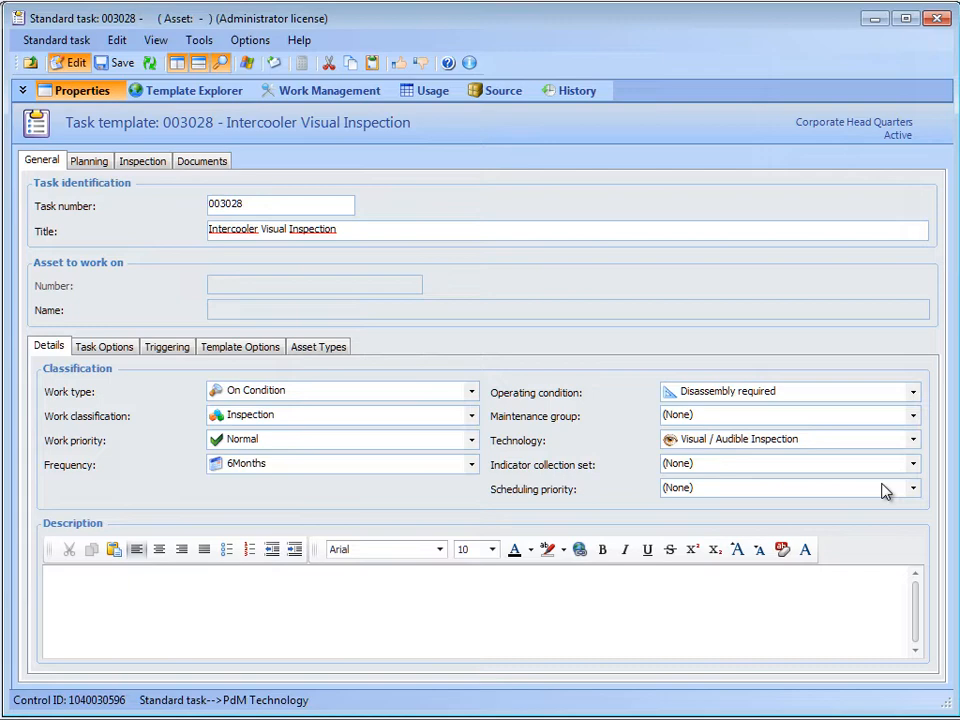
click(913, 488)
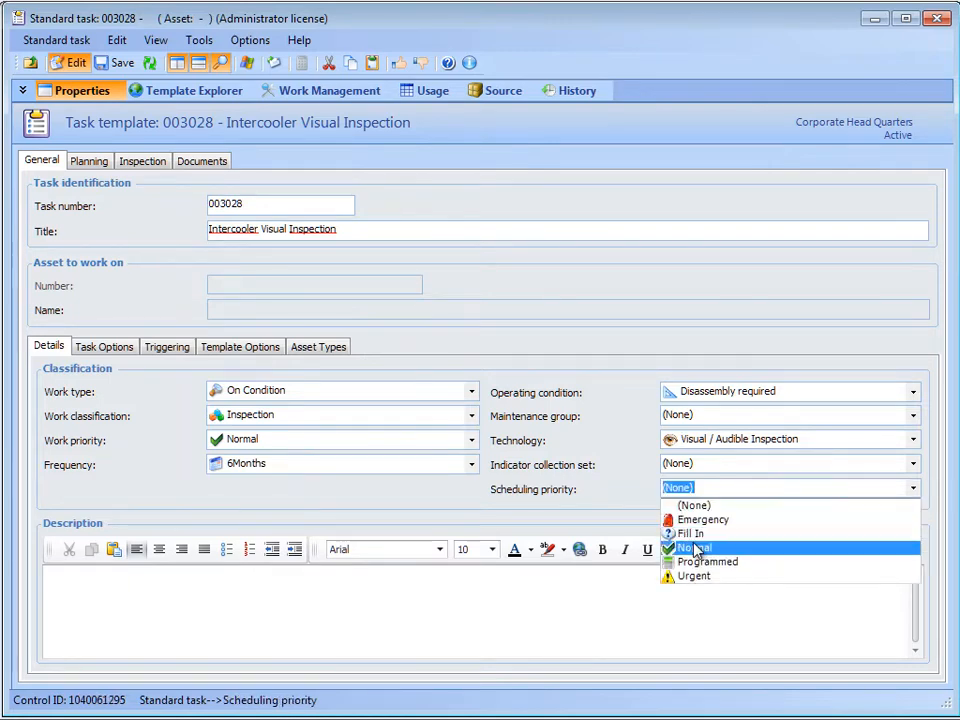
click(694, 550)
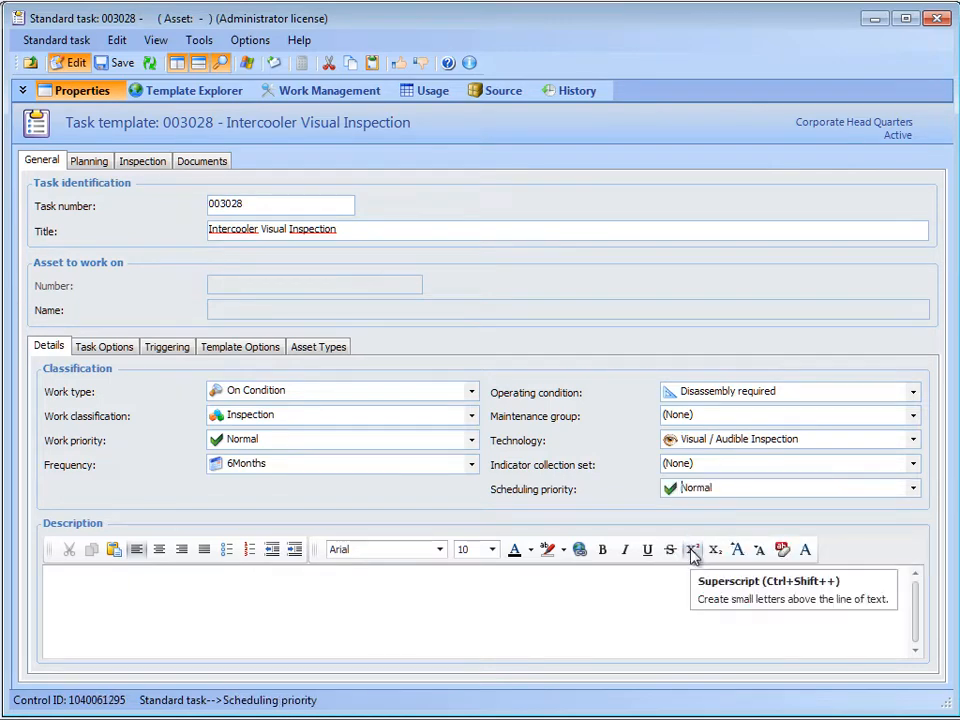
- Describe the task as a visual inspection of the intercooler and tubes for overall condition and cleanliness, valve condition, leaks, plugged tubes, deposits and erosion
click(80, 587)
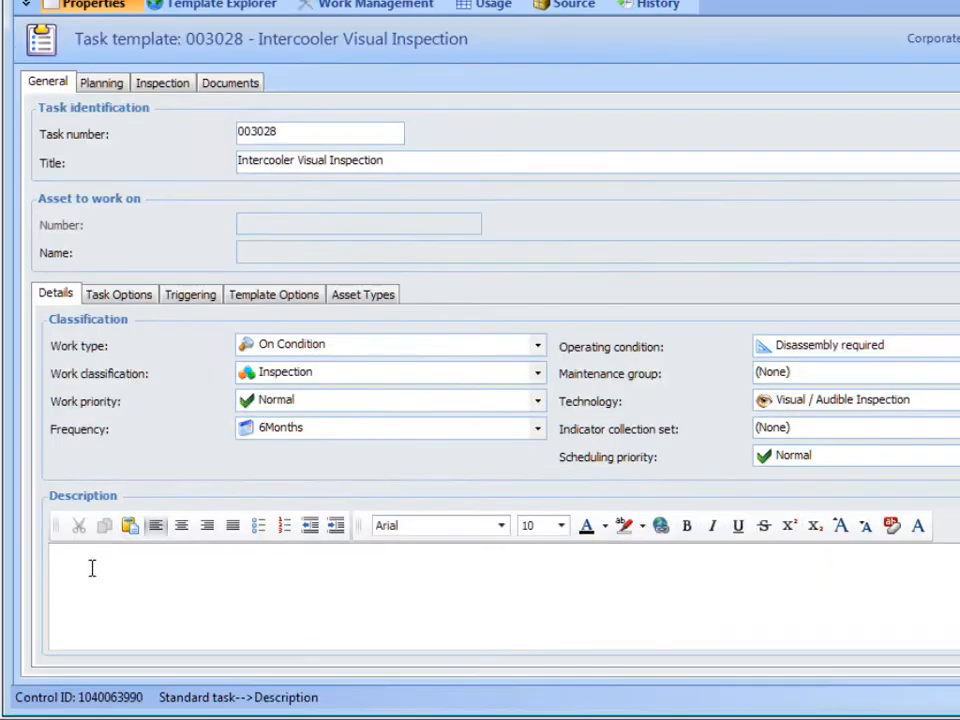
text(This is a visual inspection of the intercooler and tubes. This looks for overall condition and cleanliness, valve condition, leaks,)
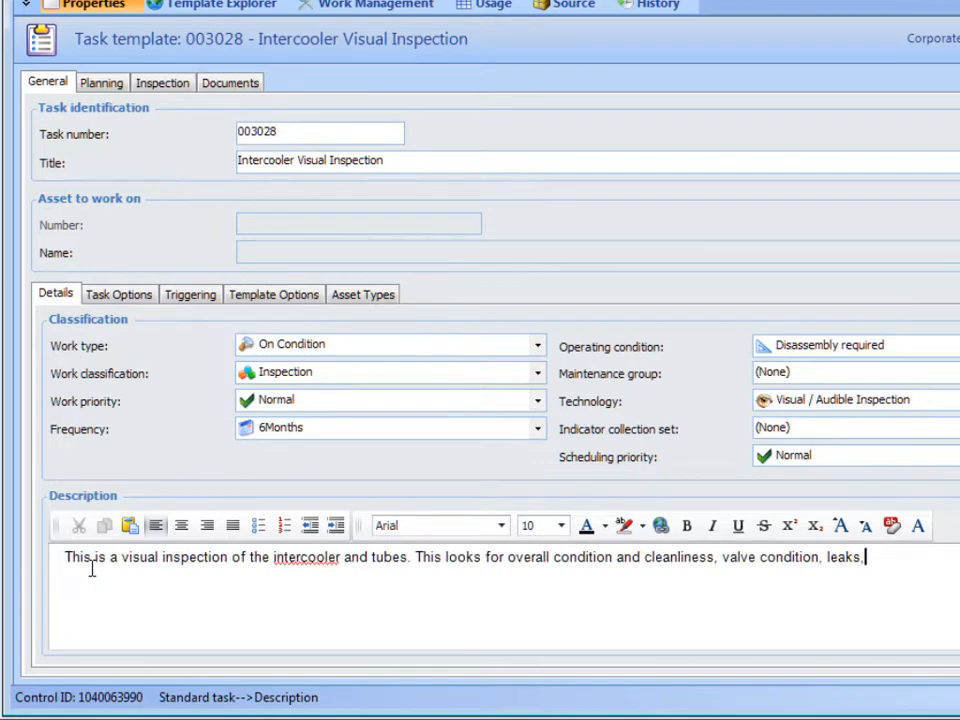
text(plugged tubes, deposits and erosion.)
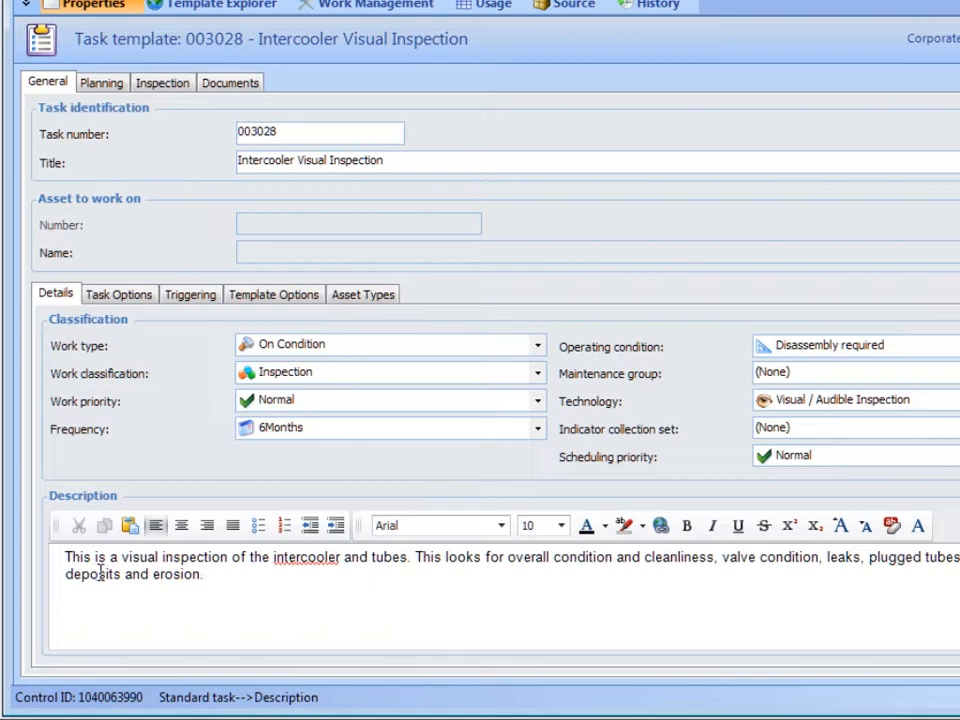
- Examine the template's task options, its status-based triggering choices and its settings for standard task and asset indicator creation
click(130, 292)
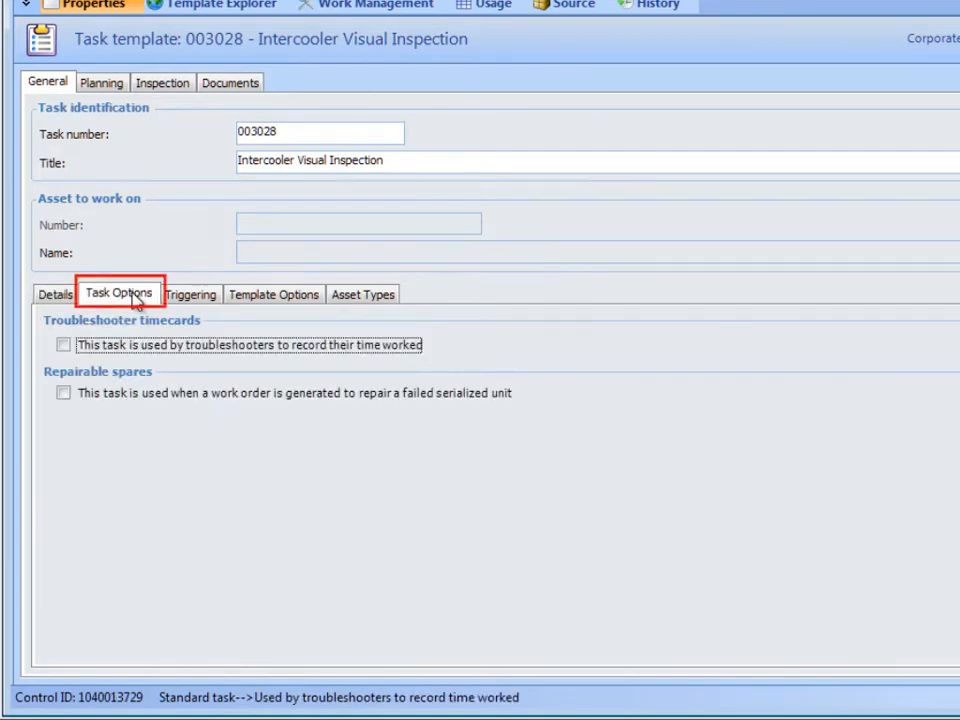
click(215, 300)
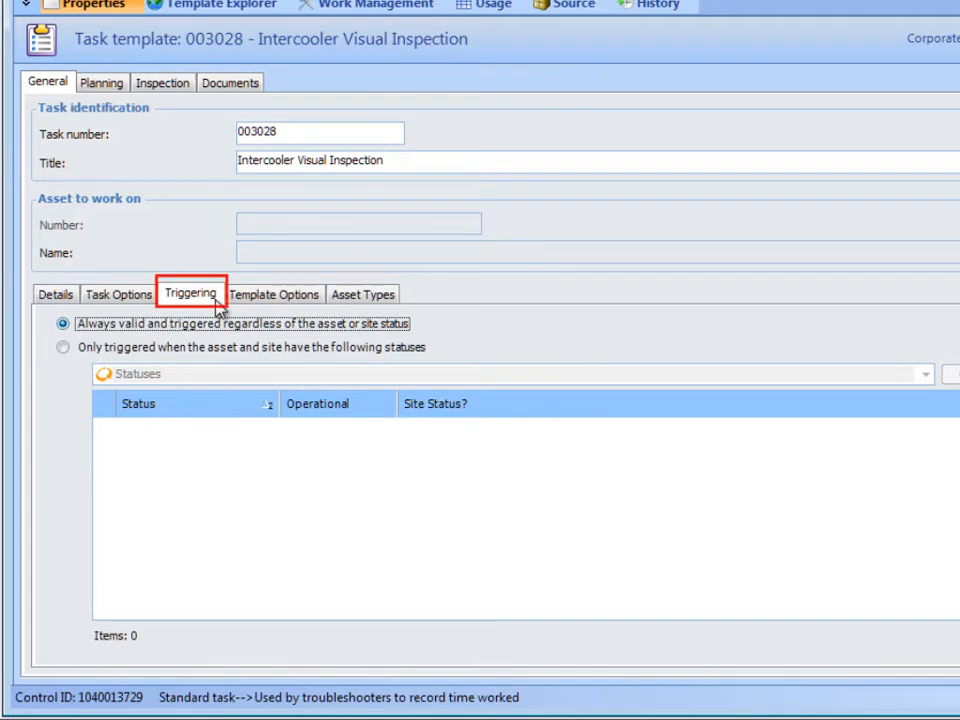
click(434, 347)
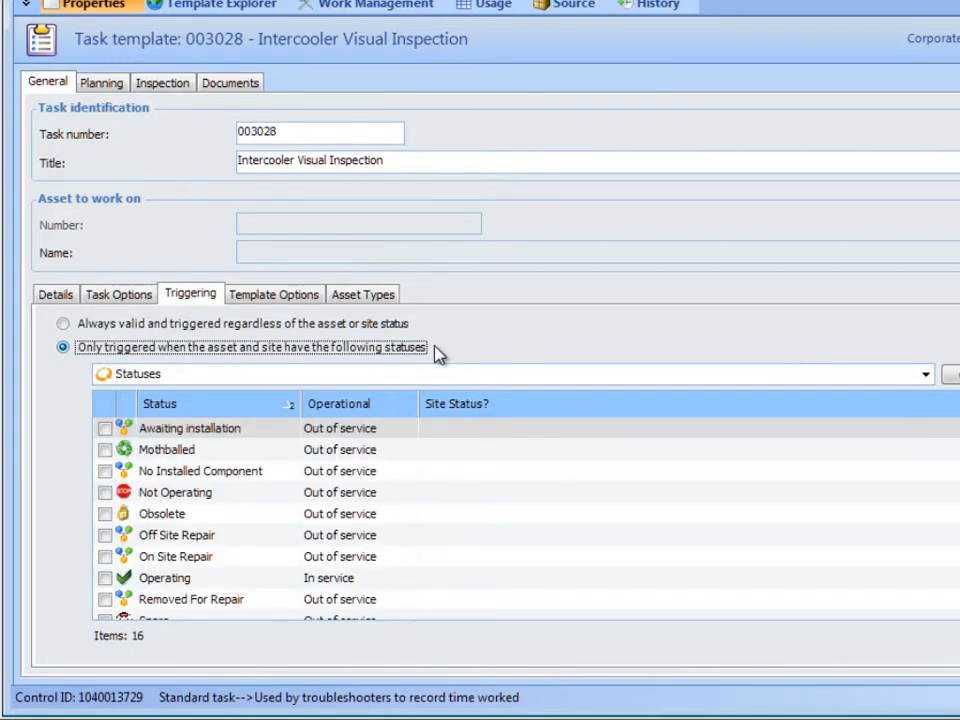
key(Up)
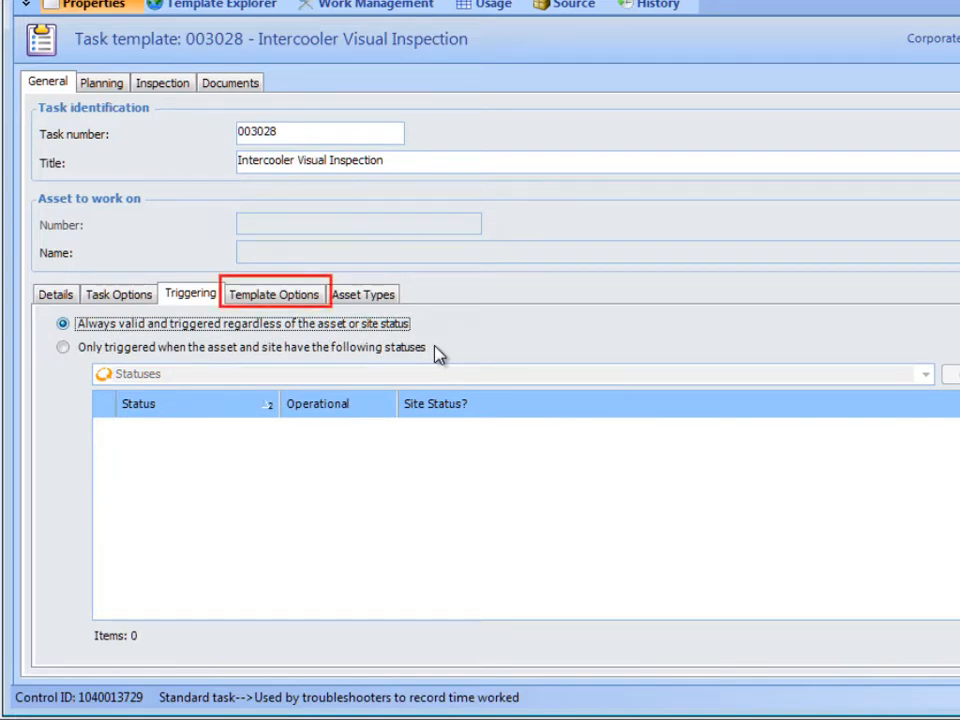
click(312, 292)
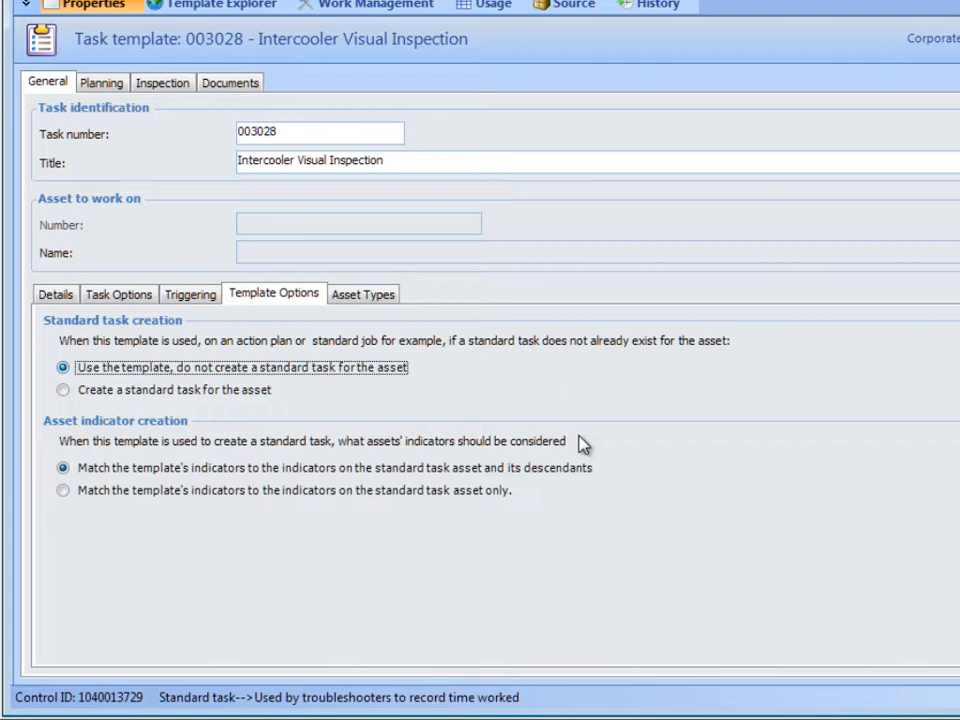
- Restrict the template to selected asset types and include only the Intercooler type
click(392, 298)
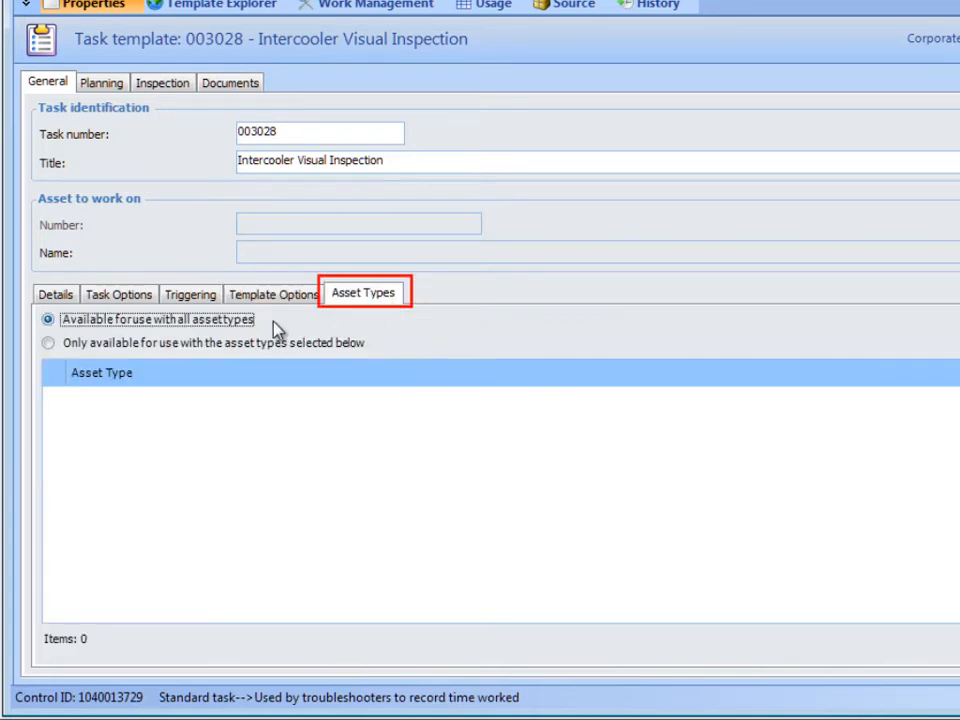
click(49, 344)
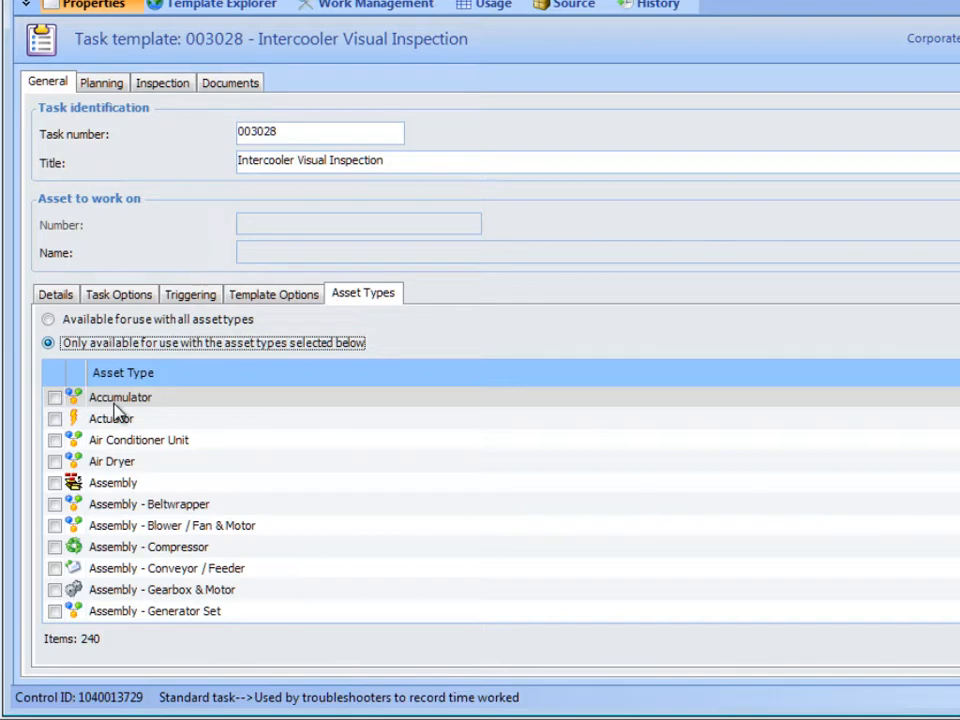
click(157, 419)
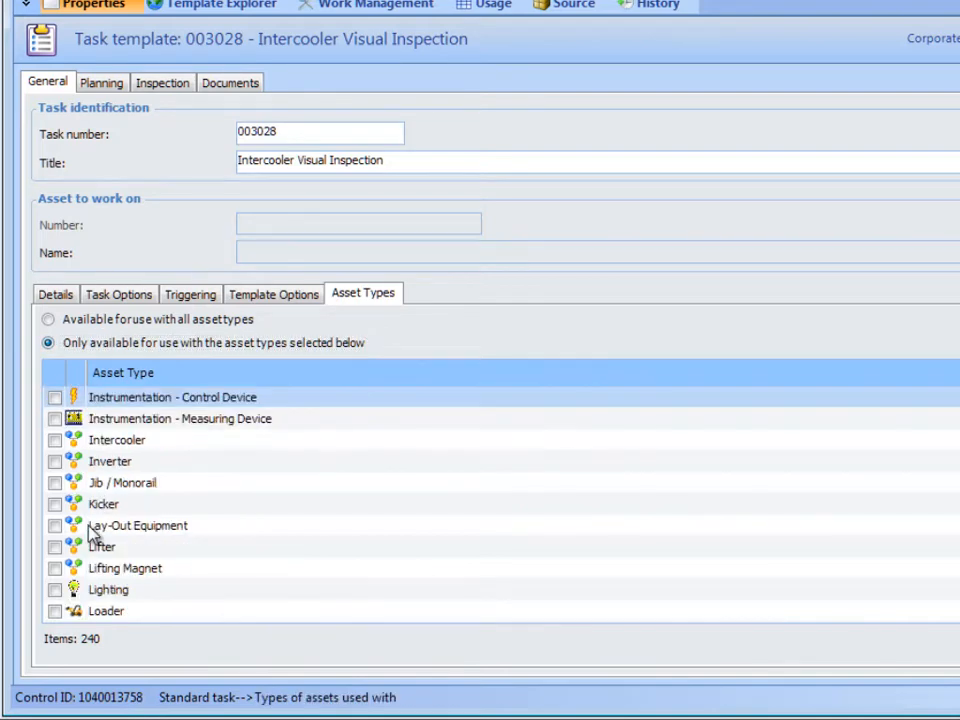
click(54, 441)
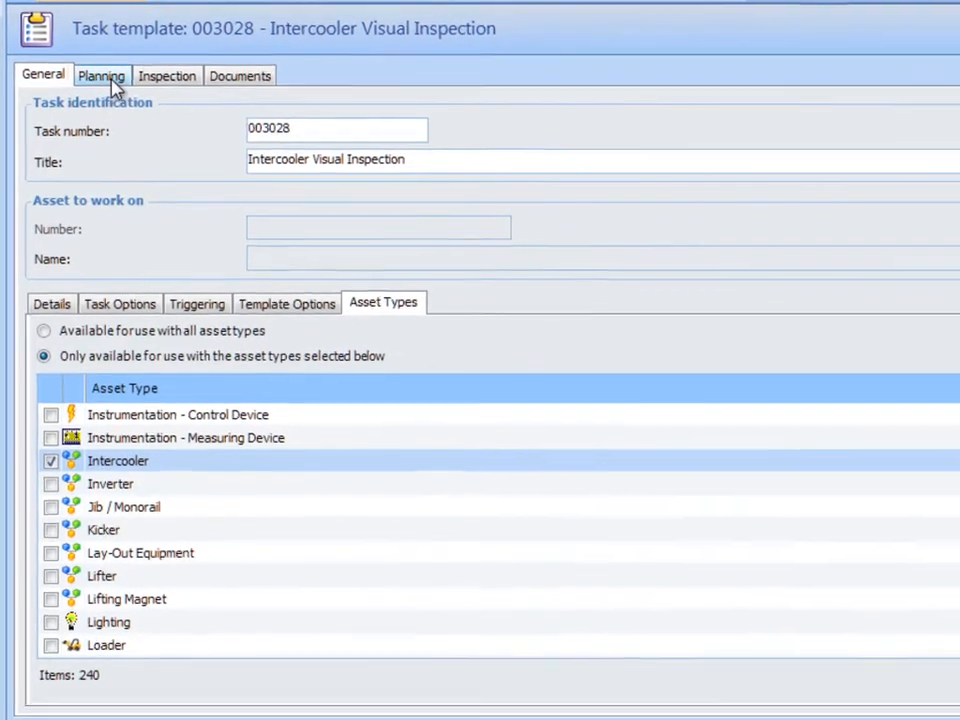
- Set the shutdown in the template's planning information to Opportunity
click(110, 80)
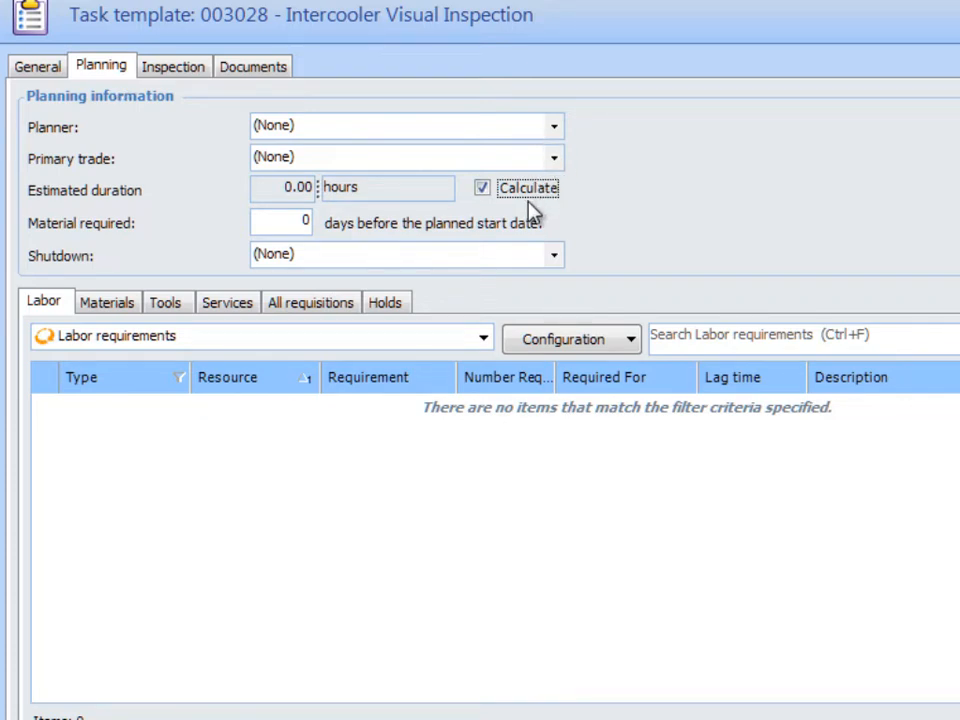
click(307, 223)
click(556, 258)
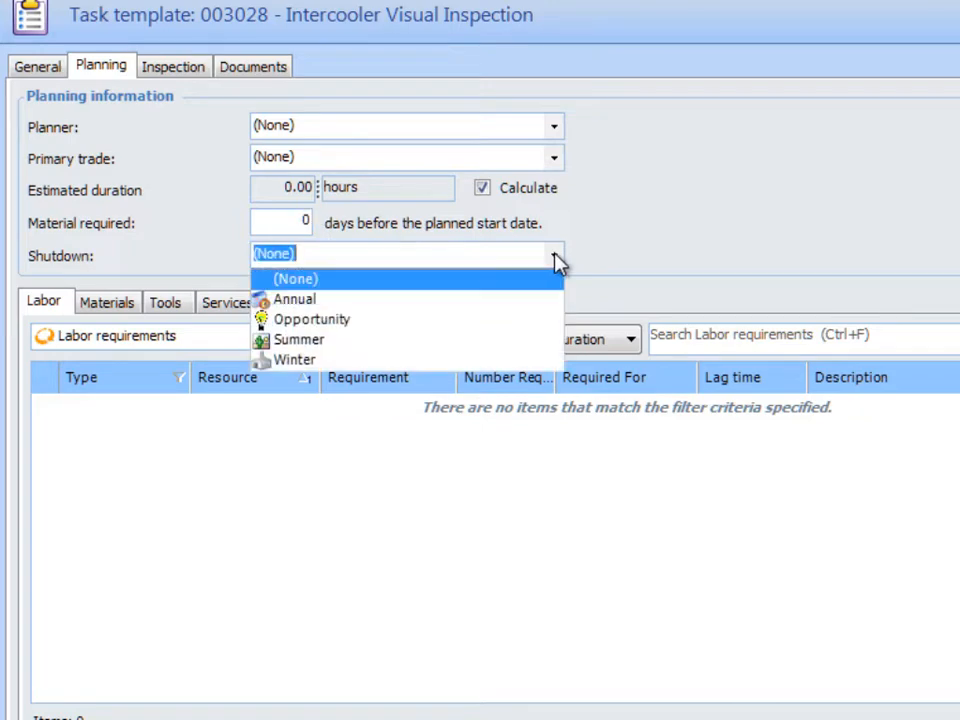
click(404, 322)
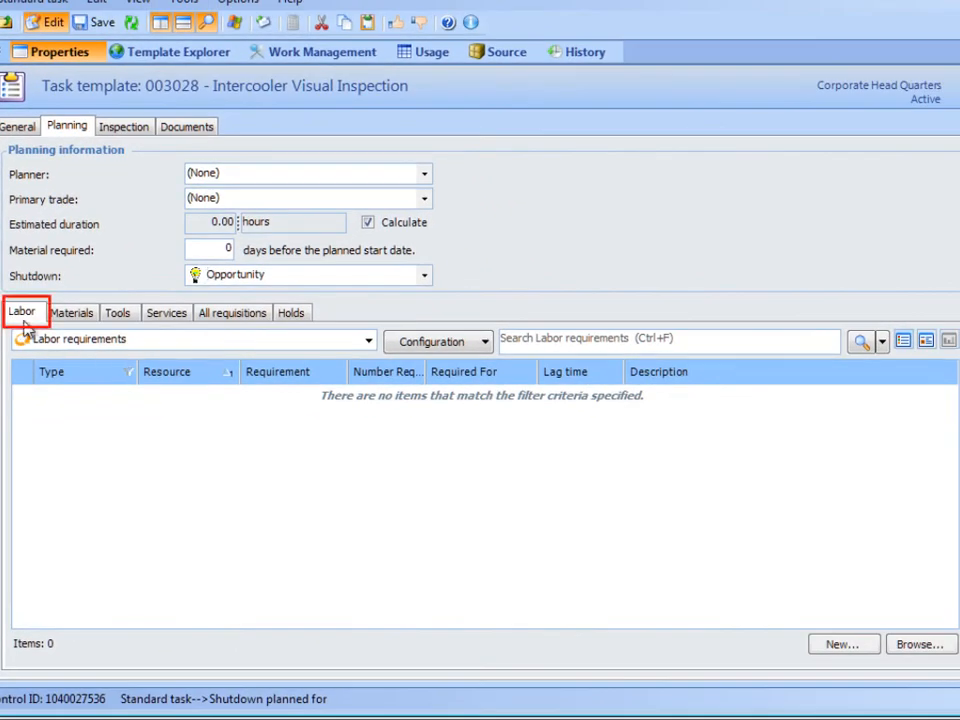
- Add a labor requirement to the template's planning for one Mechanic, required for 1.00 hours
click(840, 648)
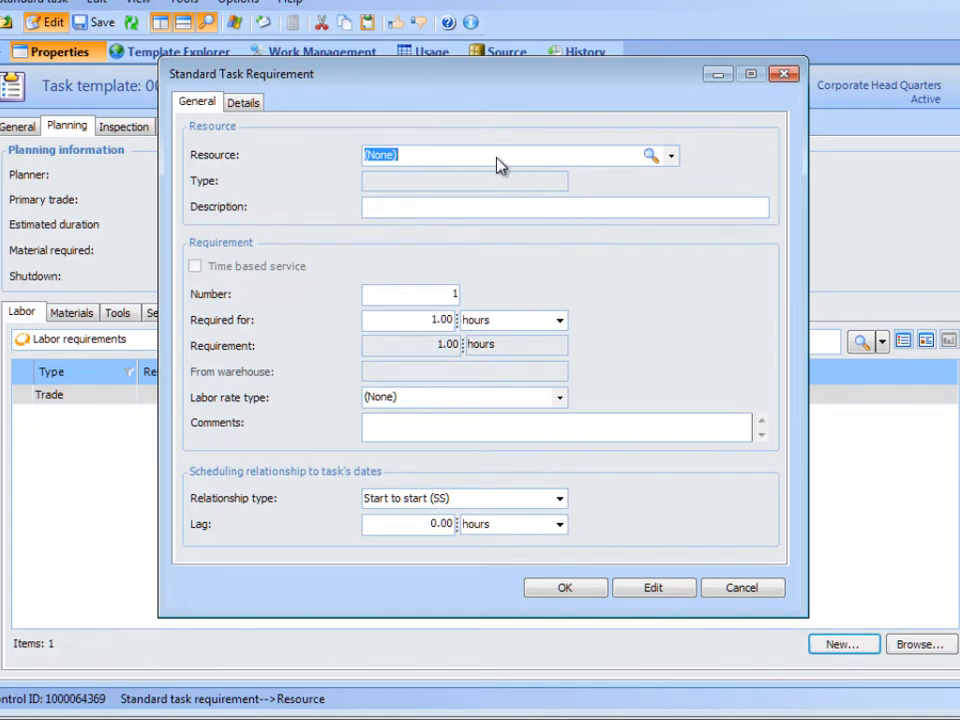
click(670, 157)
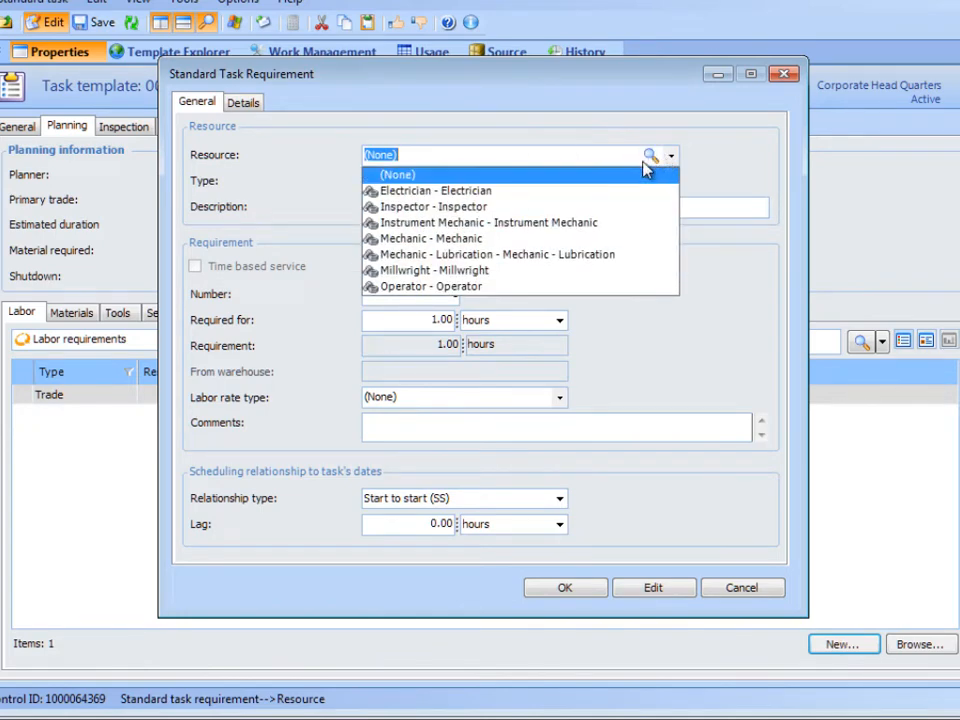
click(464, 241)
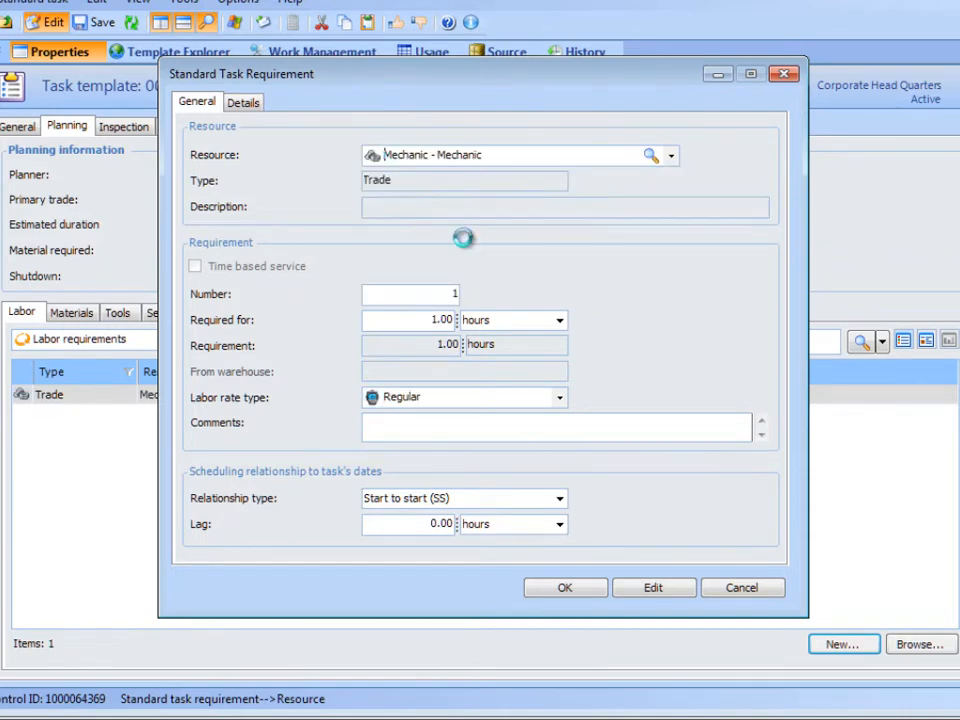
double_click(436, 318)
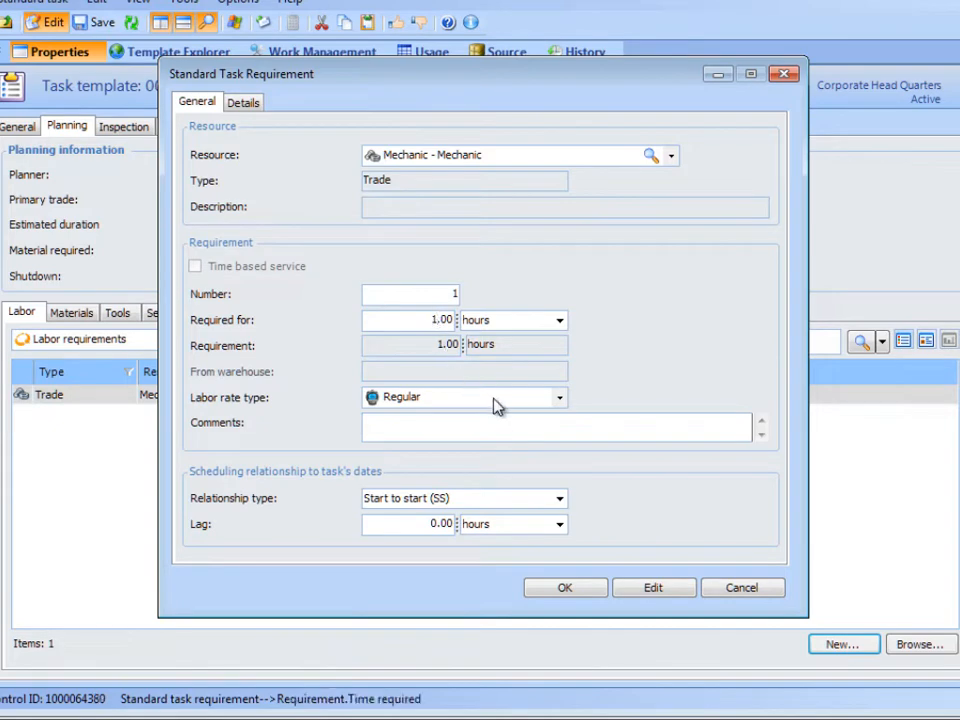
click(574, 589)
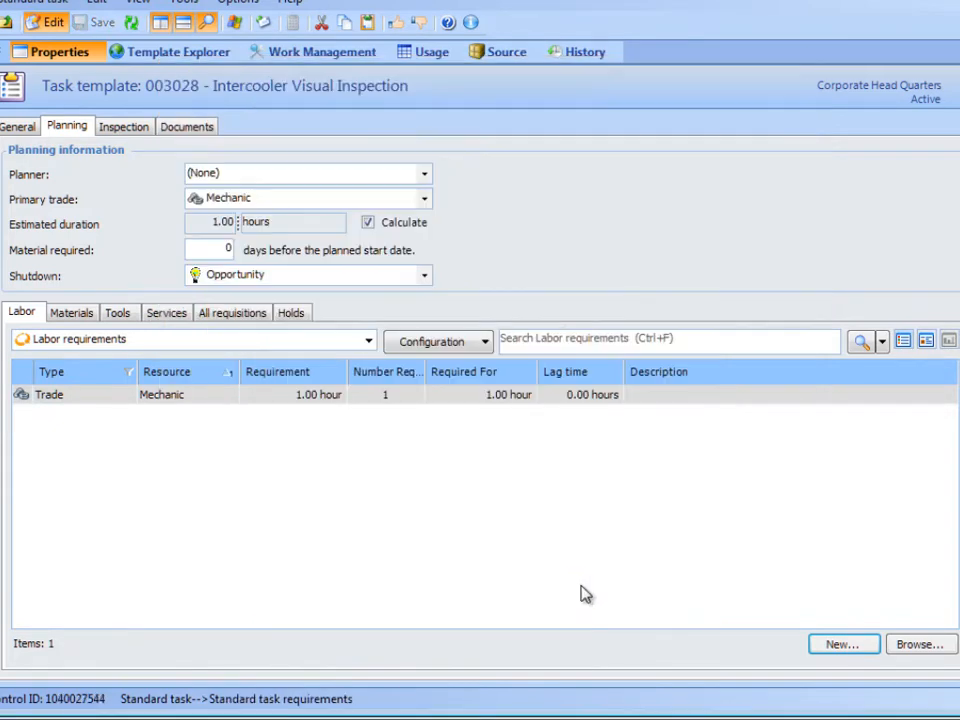
- Add the manual and automatic valves and safety valves condition indicators to the inspection, filtering by Visual / Audible Inspection technology and 6Months frequency
click(148, 128)
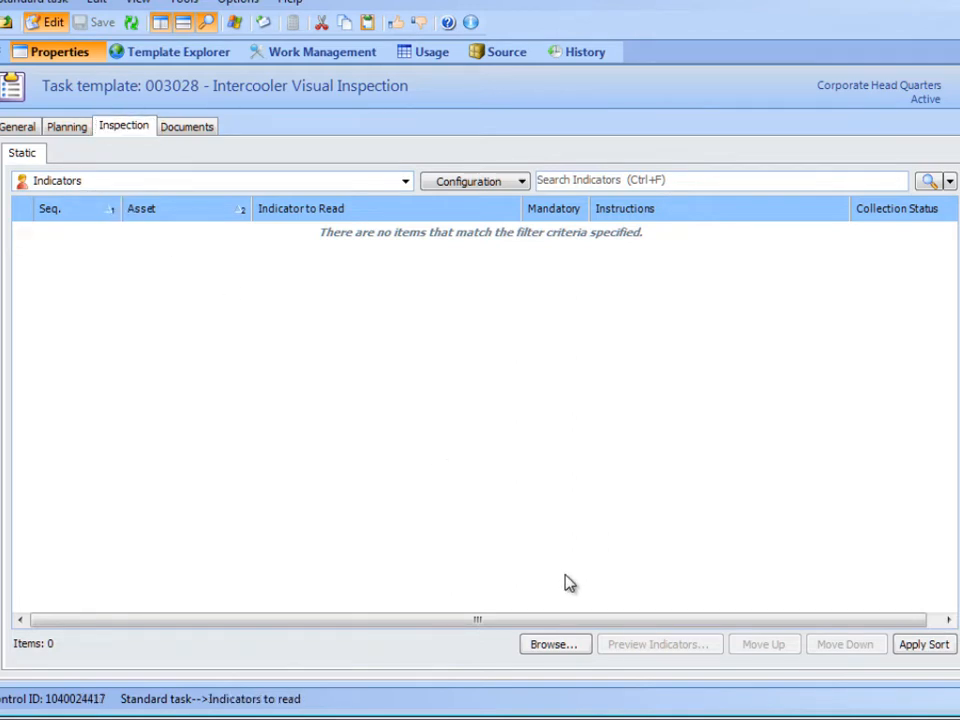
click(555, 643)
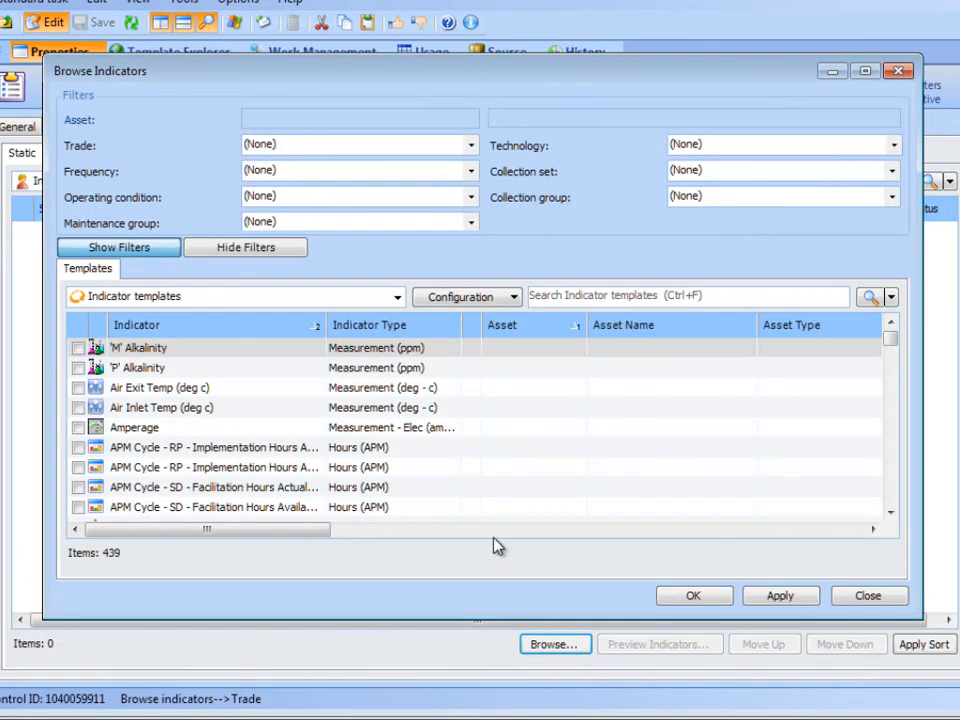
click(895, 145)
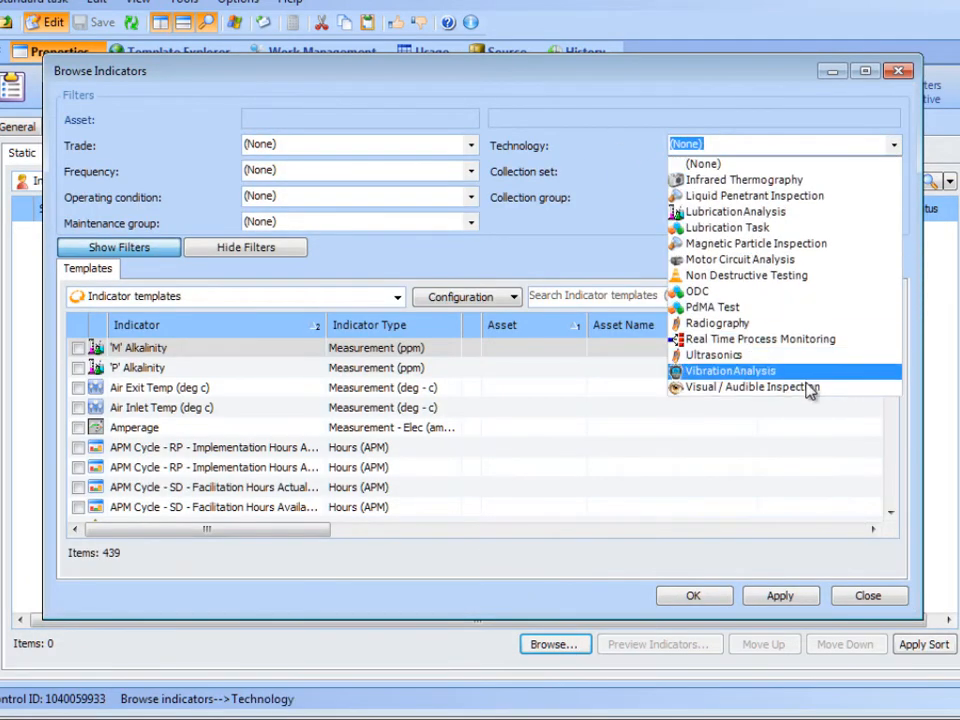
click(808, 390)
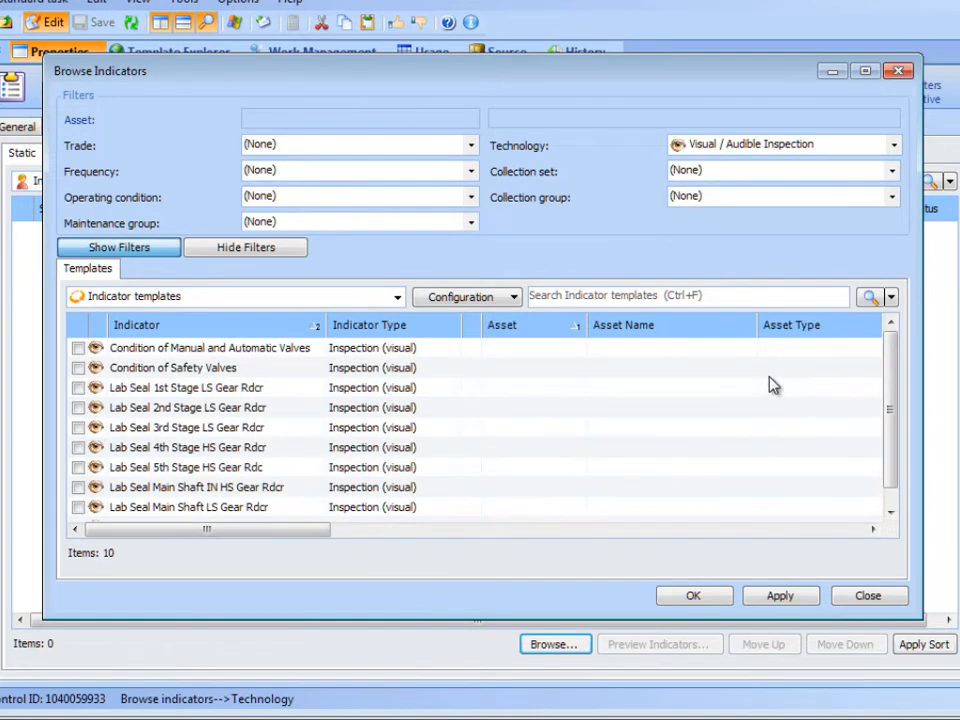
click(471, 172)
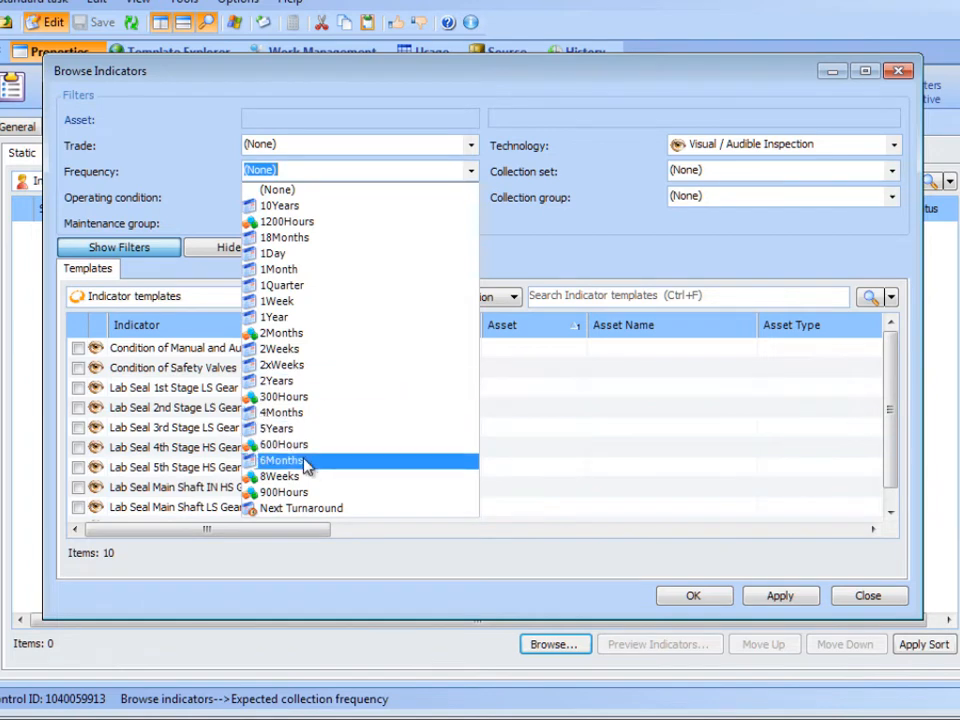
click(305, 462)
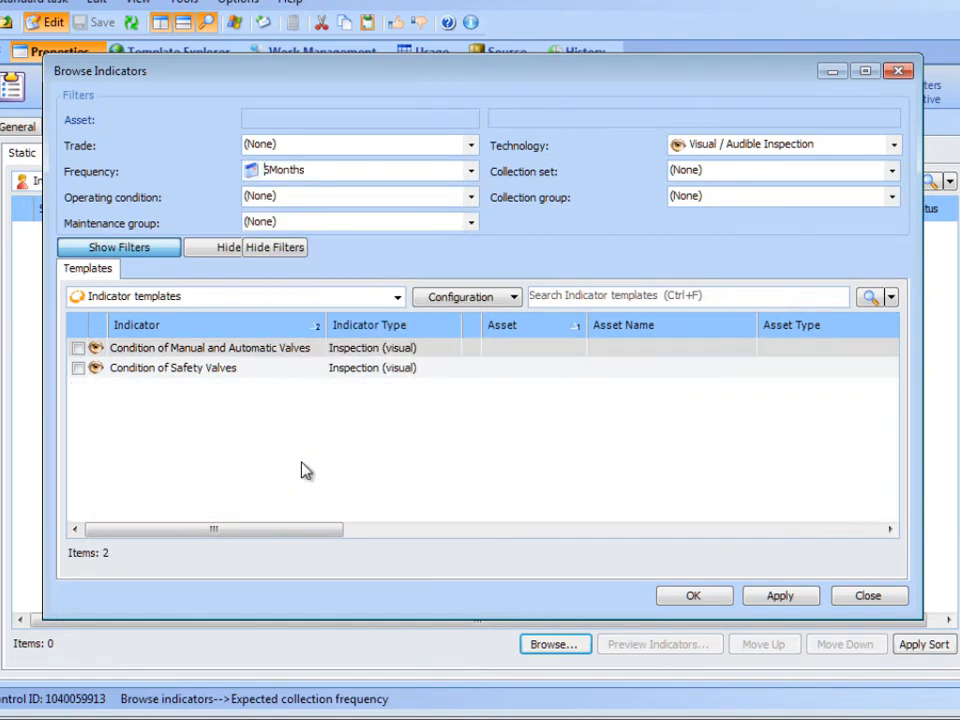
click(77, 348)
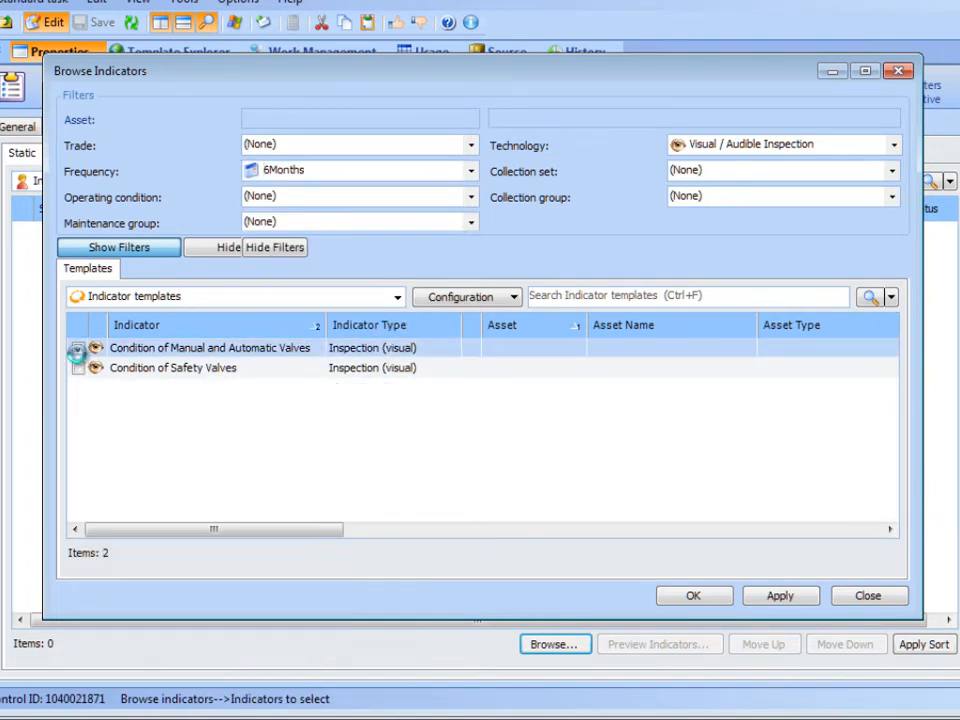
click(77, 368)
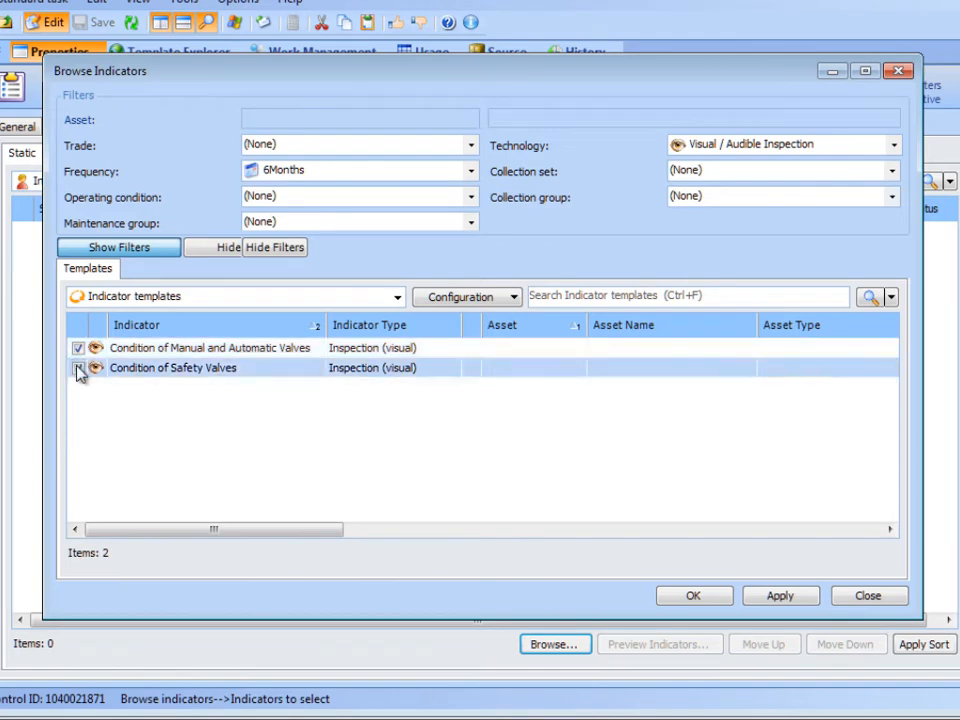
click(680, 597)
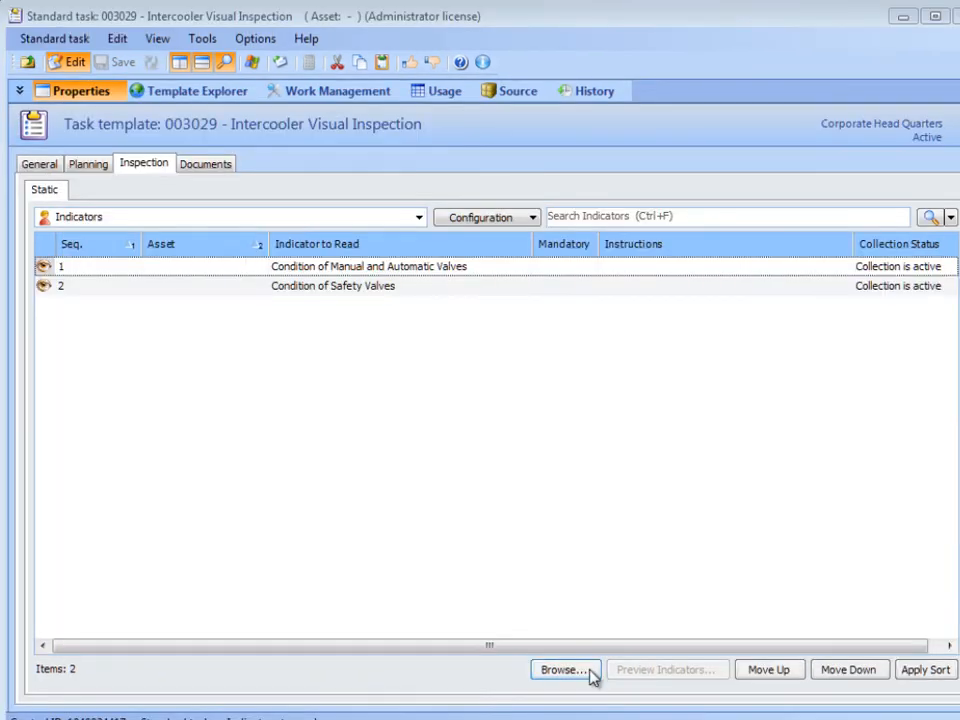
- Search the indicator templates for "intercooler" and add the tube Cleanliness, Leakage and Scale Deposits condition indicators to the inspection
click(590, 670)
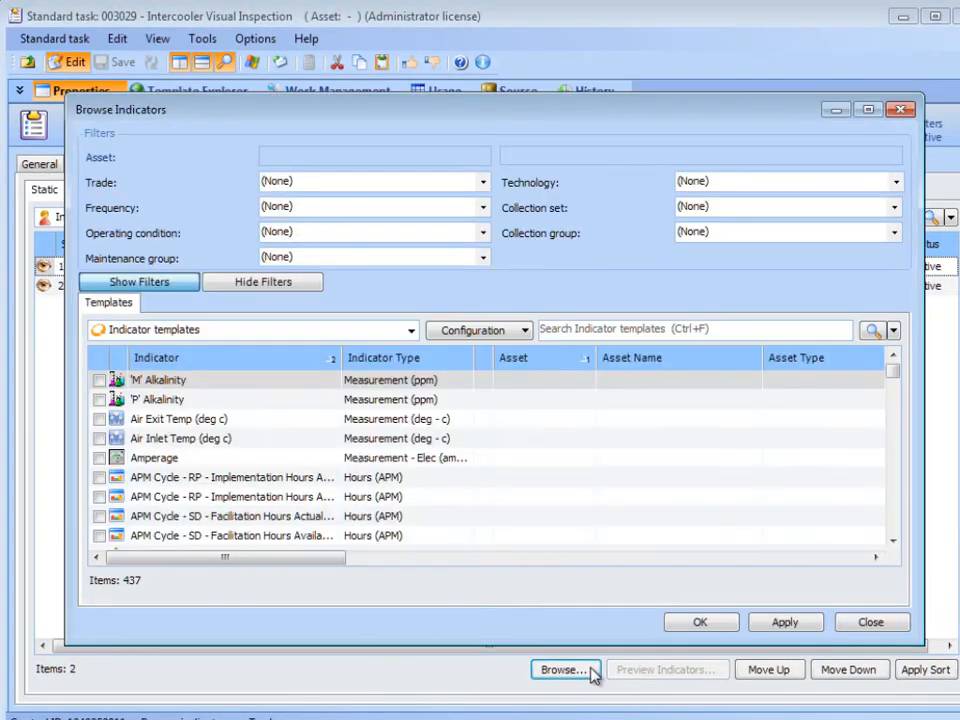
click(563, 328)
text(intercooler)
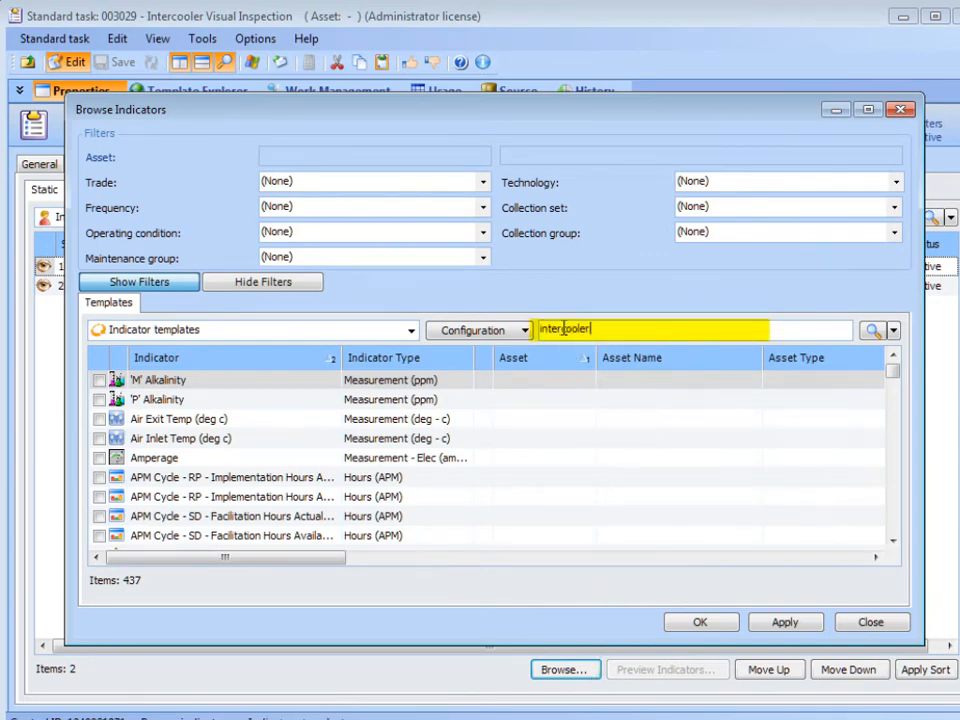
click(873, 330)
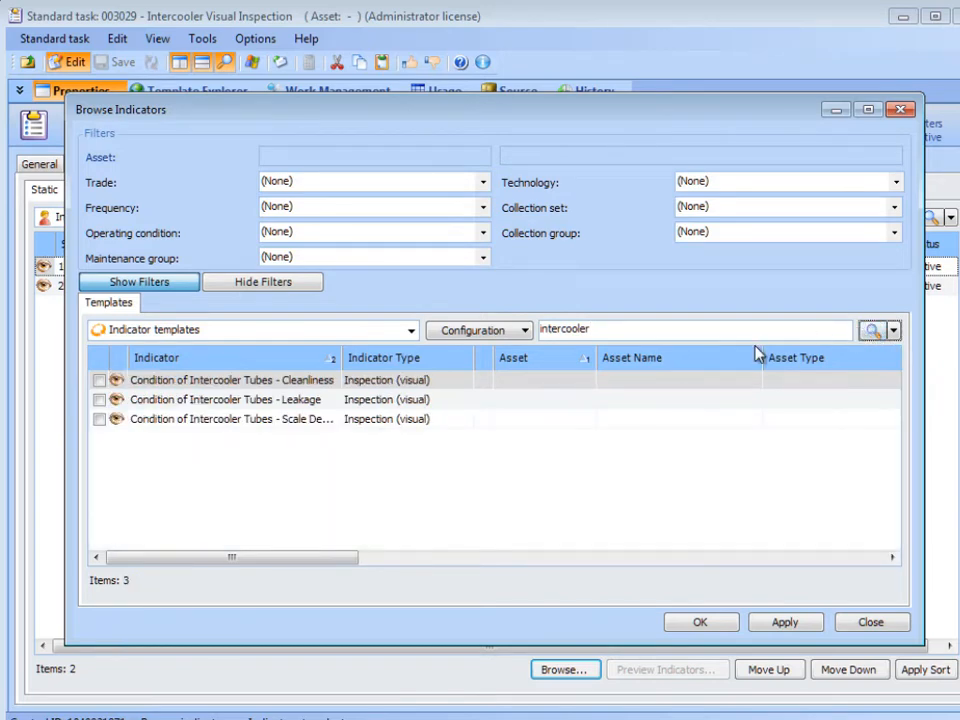
click(99, 380)
click(99, 399)
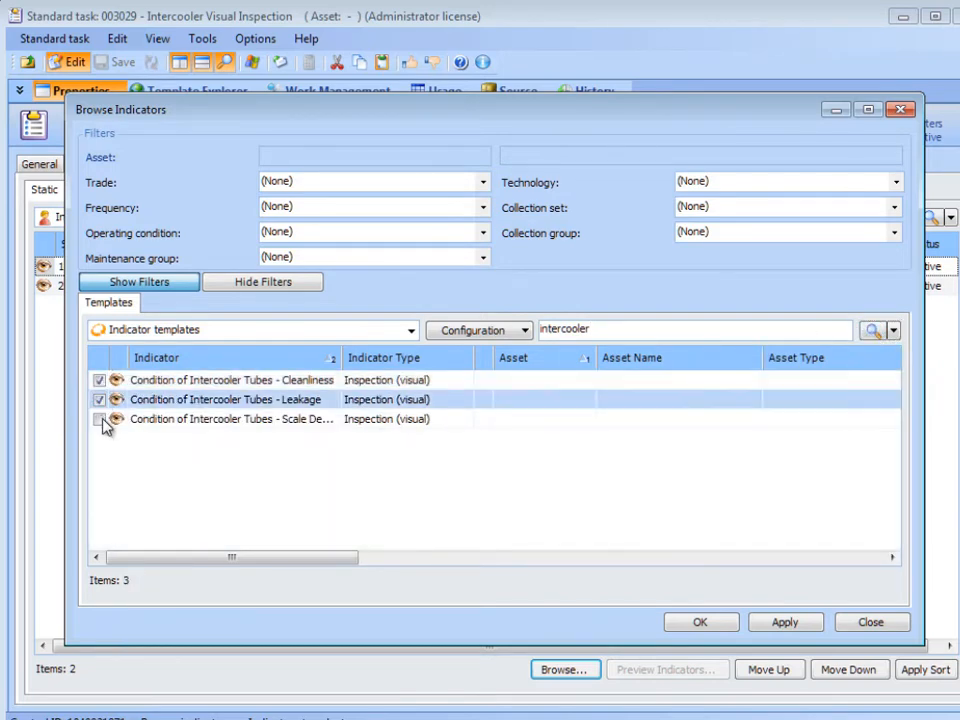
click(99, 419)
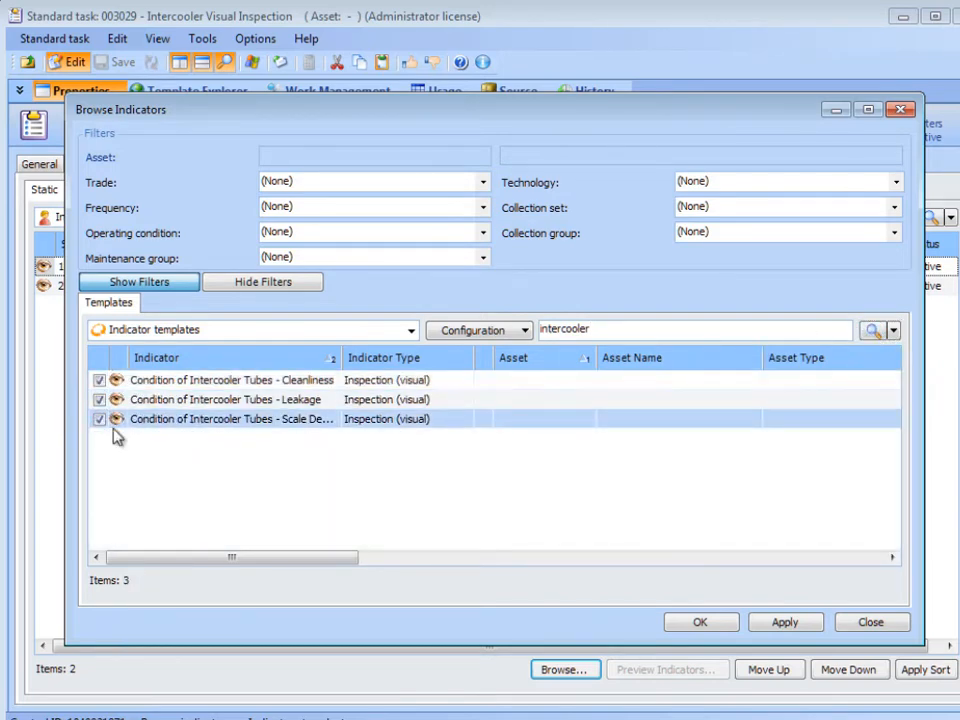
click(698, 624)
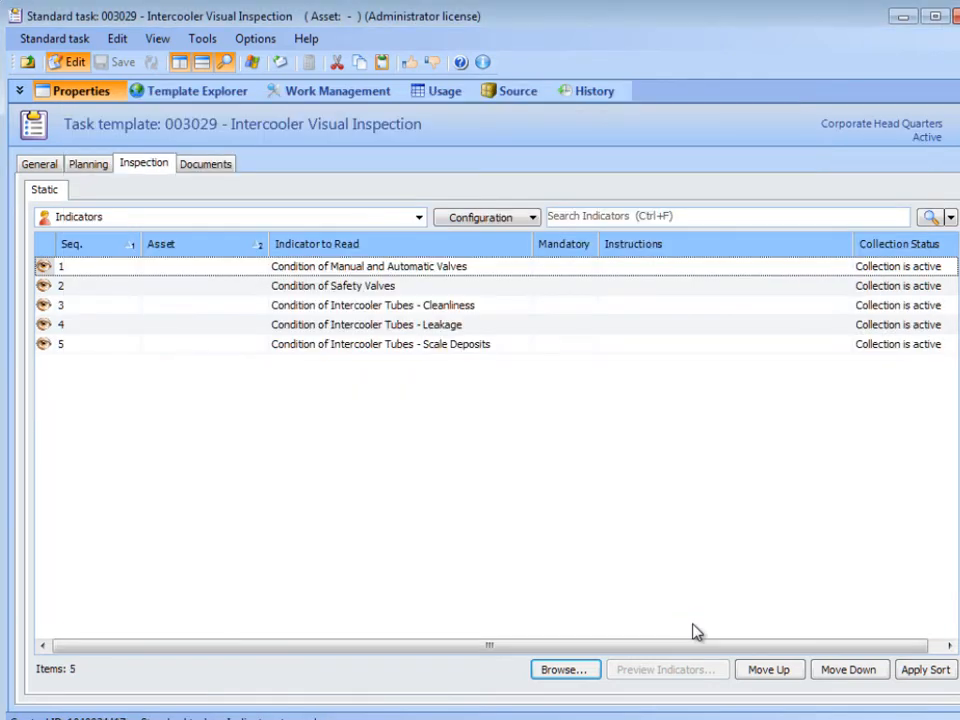
- Check the template's documents and attachment options, and end editing of the template
click(210, 166)
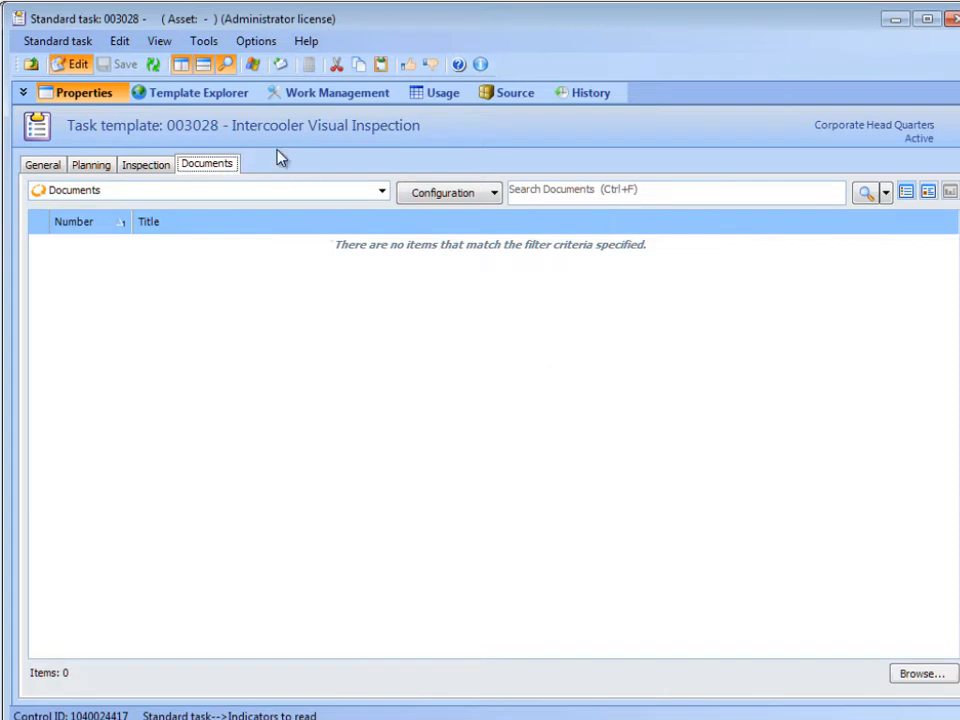
click(208, 42)
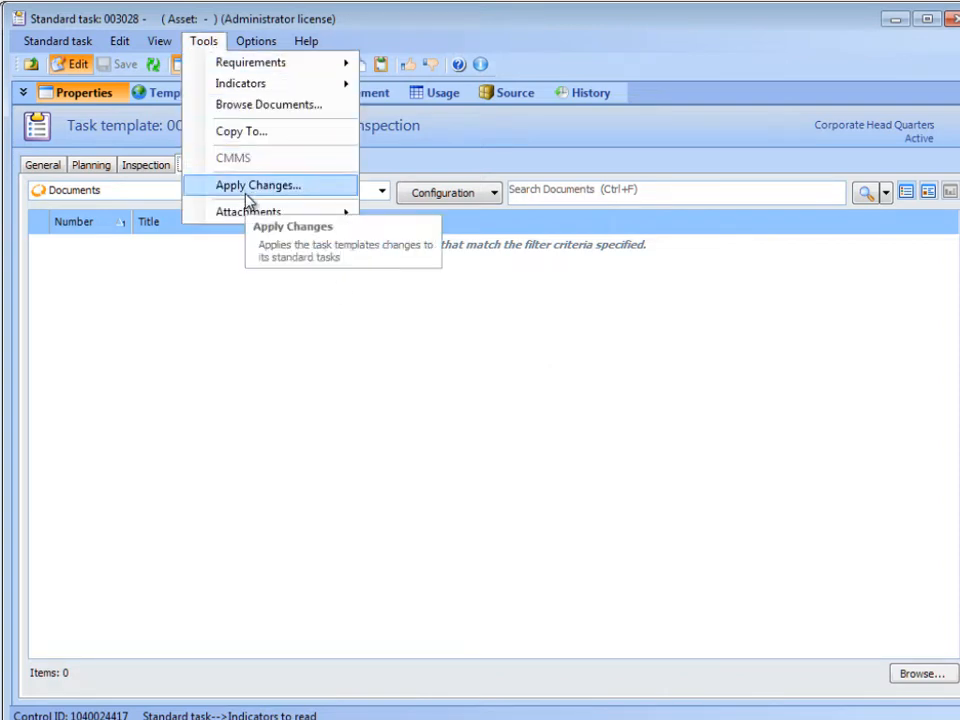
mouse_move(250, 219)
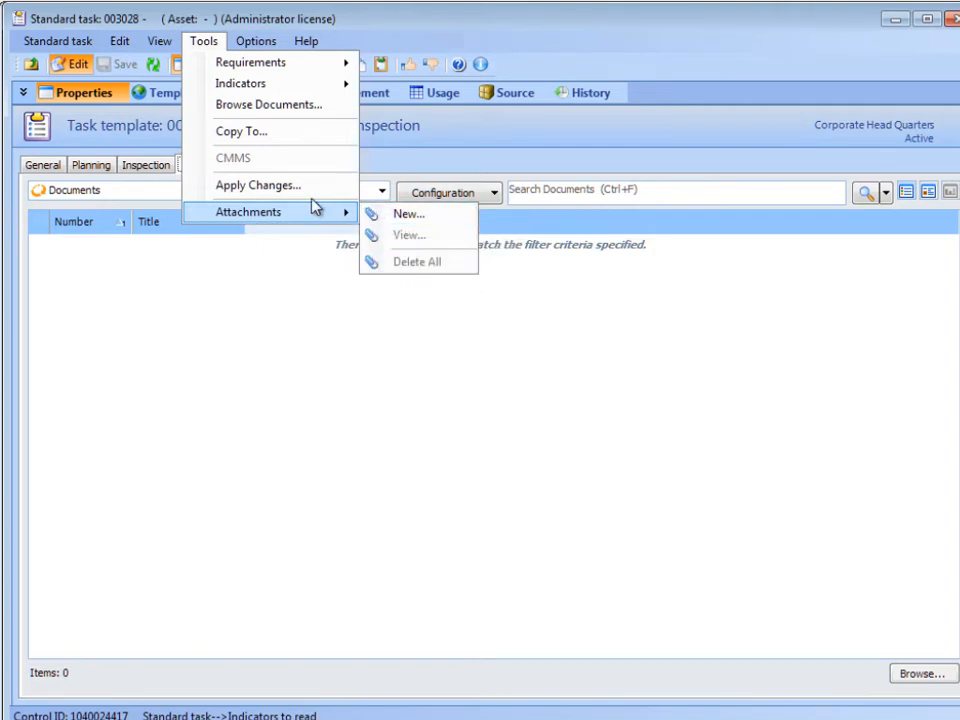
click(119, 64)
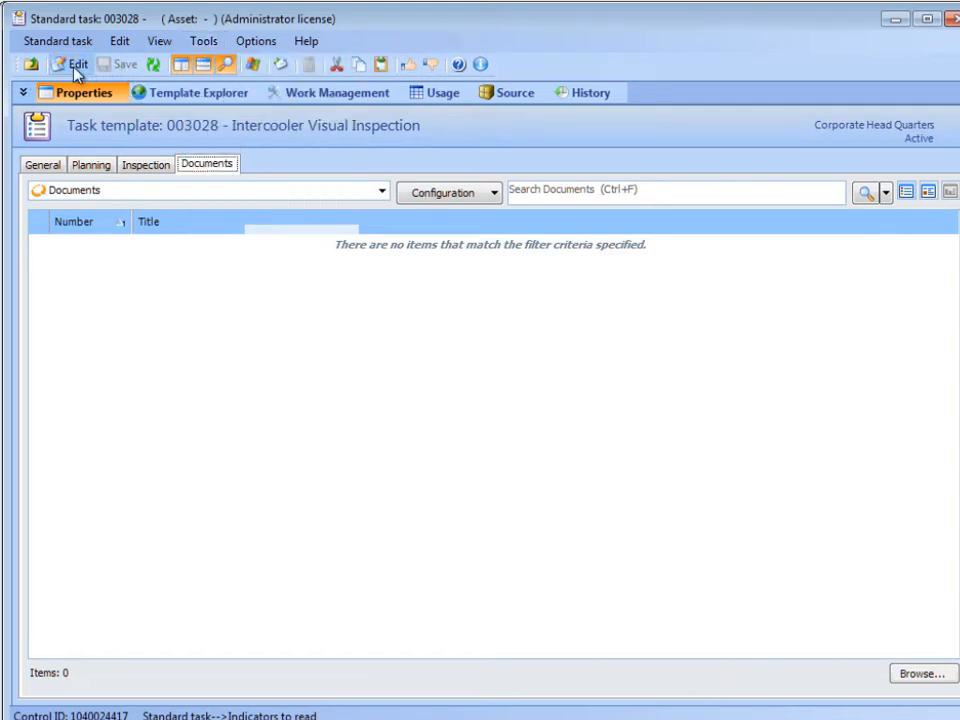
click(62, 63)
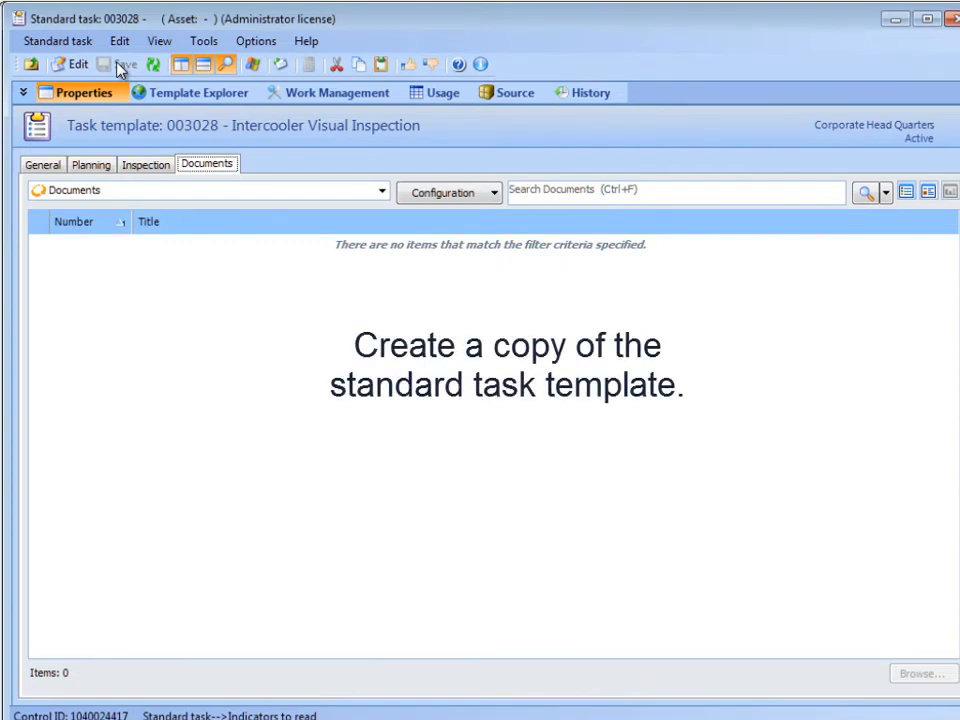
- Create a copy of the Intercooler Visual Inspection task template
click(69, 45)
mouse_move(71, 64)
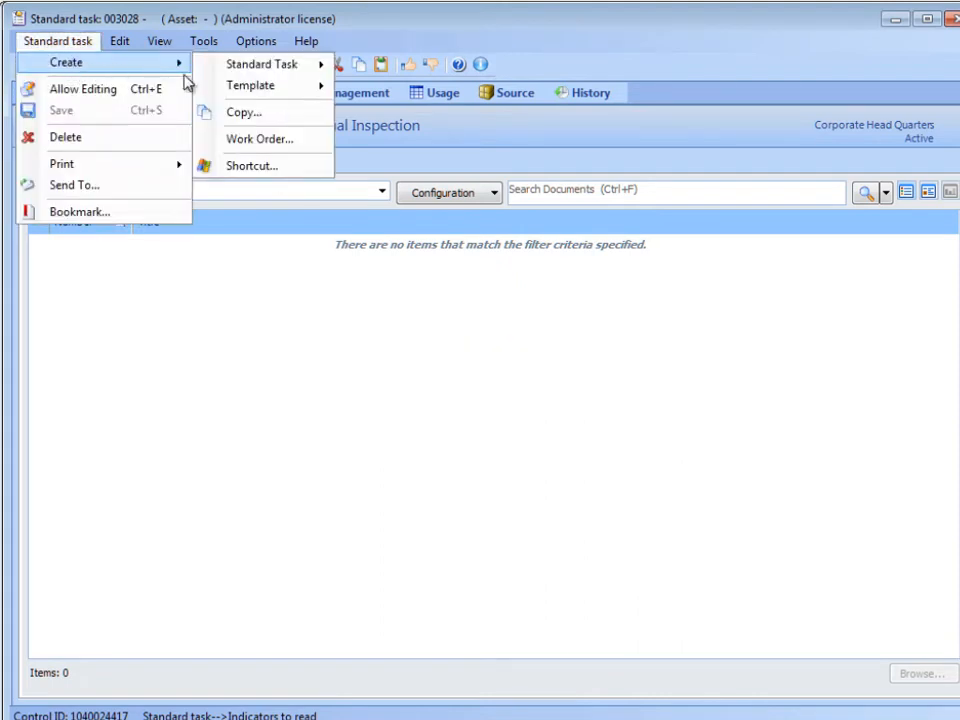
click(243, 115)
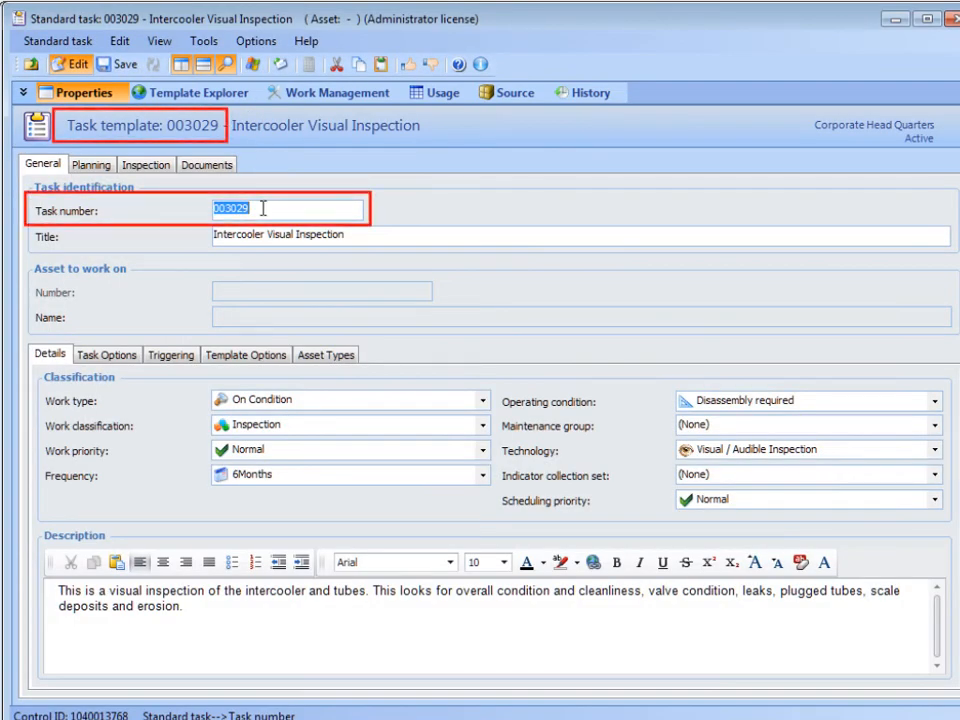
- Keep the copied template's task number and title, set its frequency to 2Weeks, and save it
key(Tab)
key(Tab)
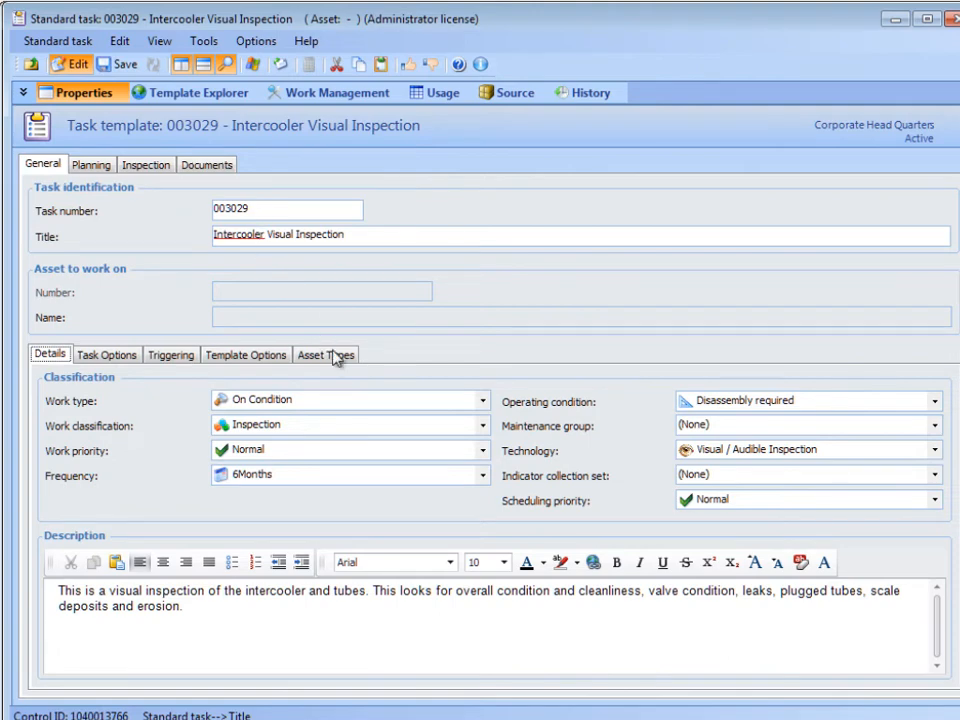
click(482, 477)
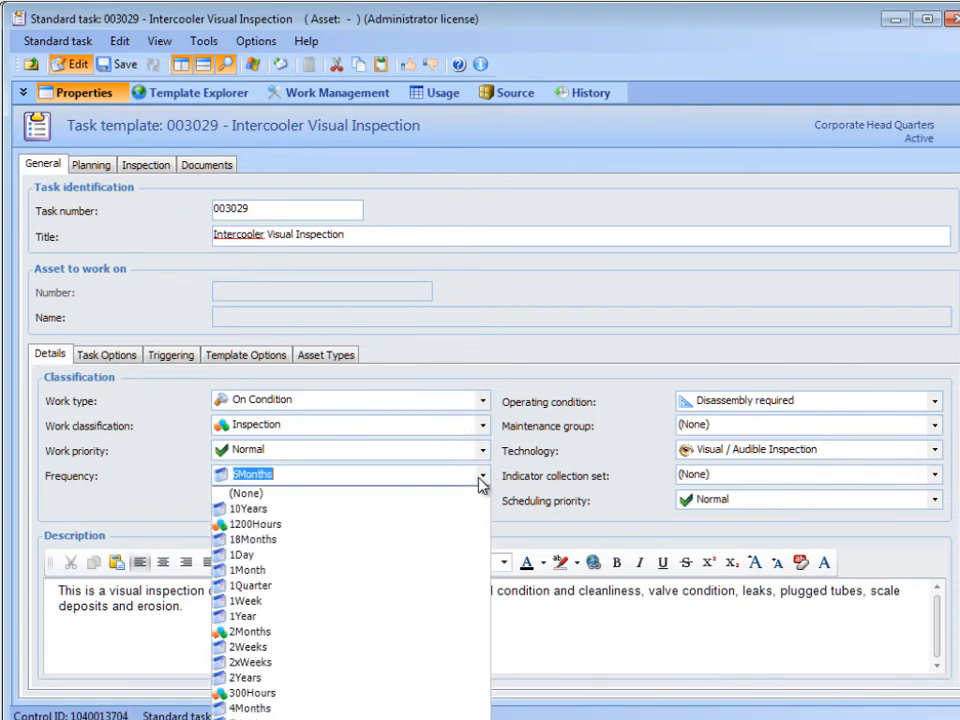
click(301, 651)
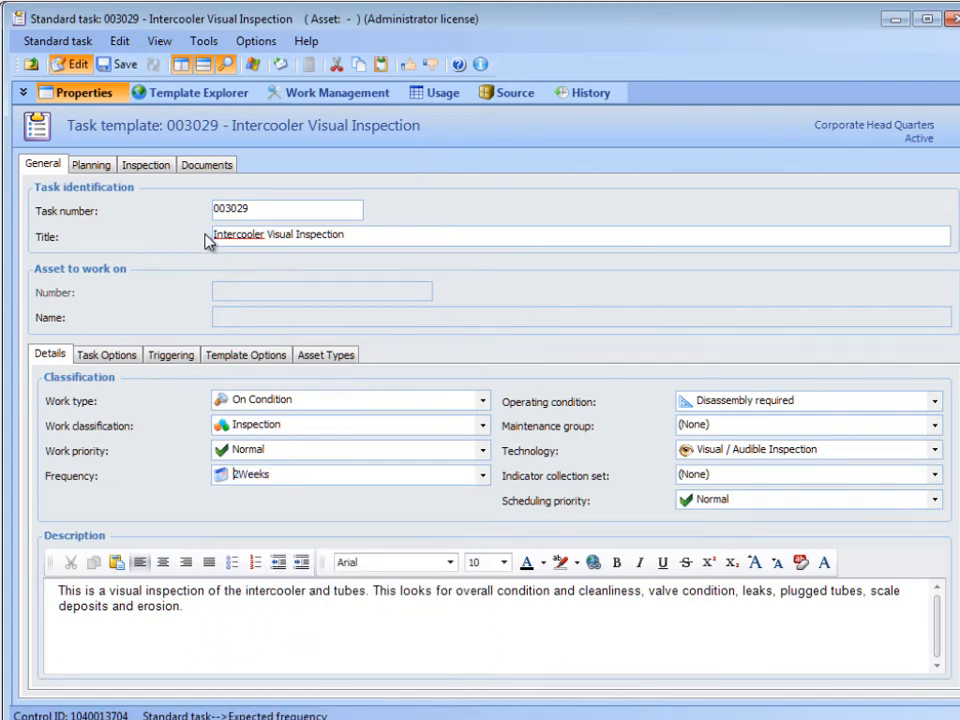
click(110, 65)
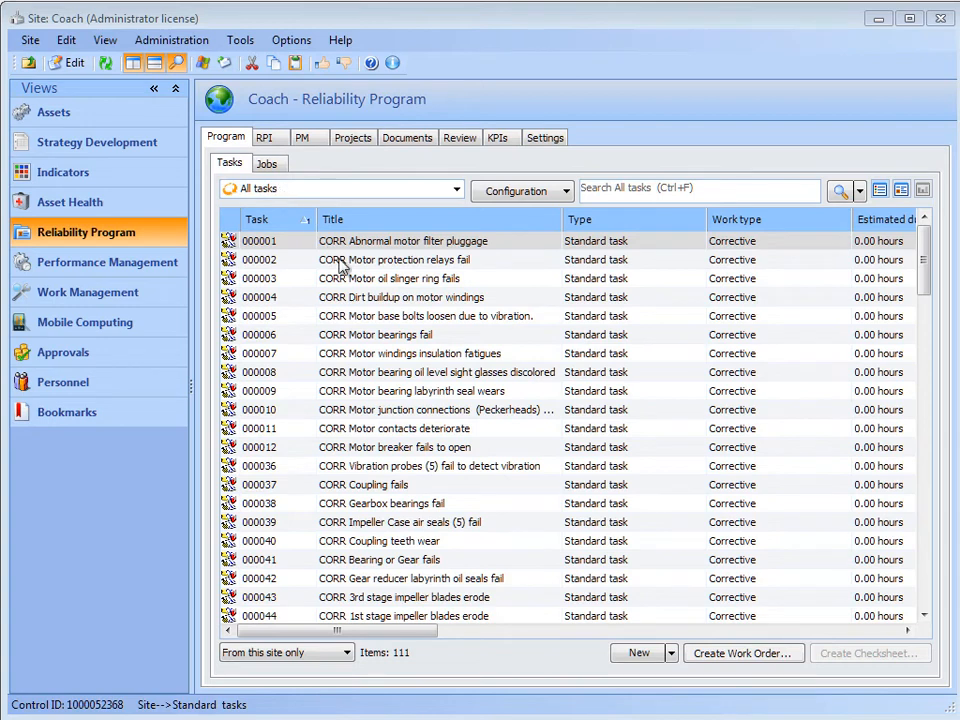
- Start a new standard task from a template and limit the template selection list to task templates
click(673, 654)
mouse_move(652, 614)
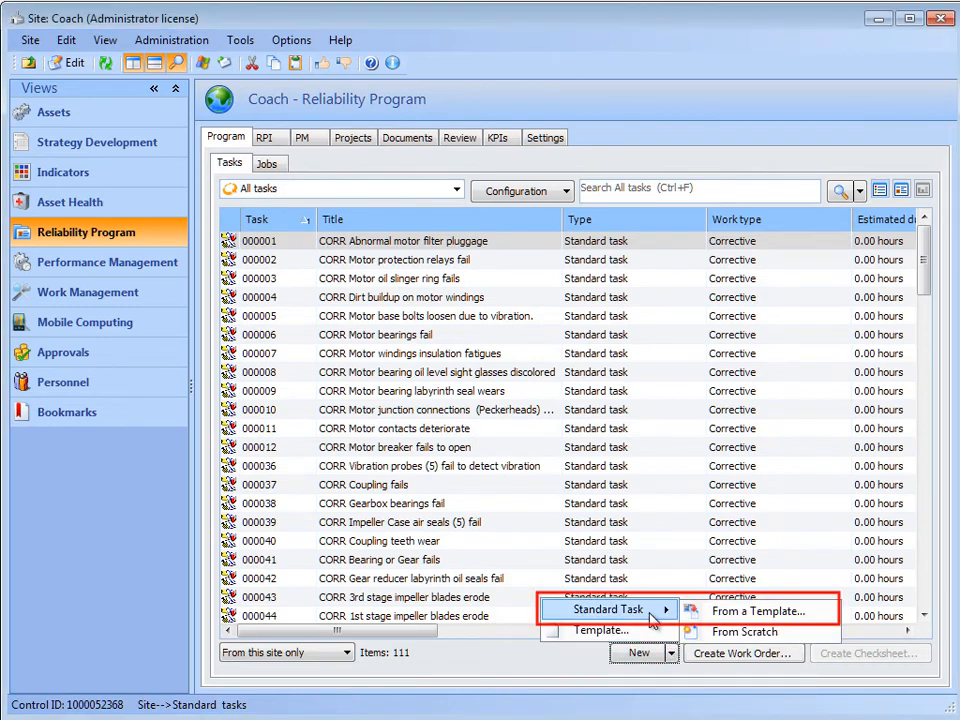
click(716, 613)
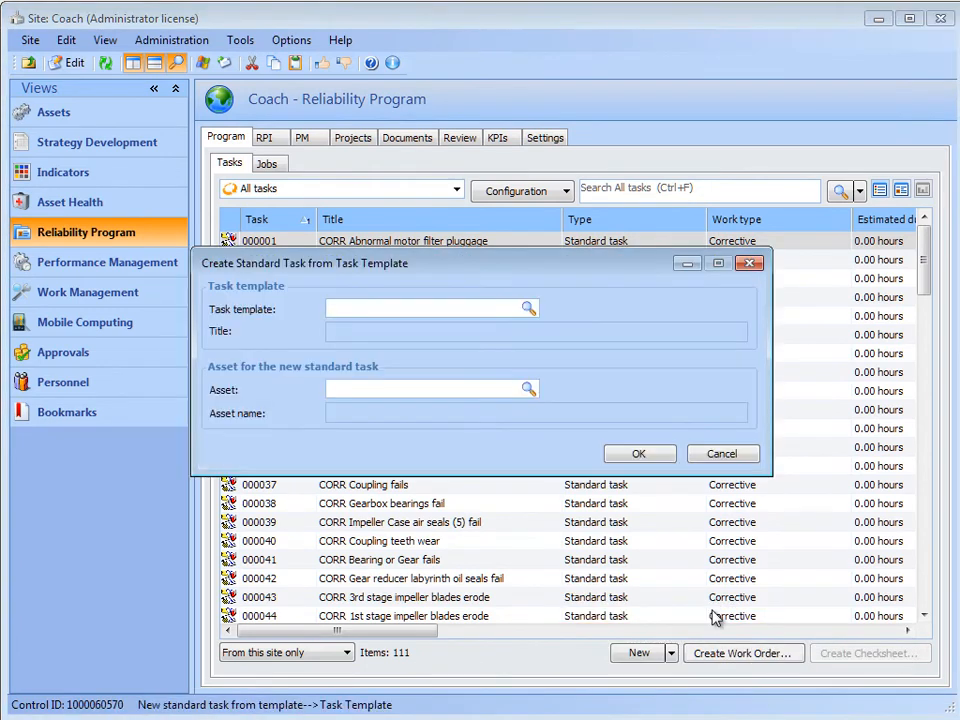
click(528, 310)
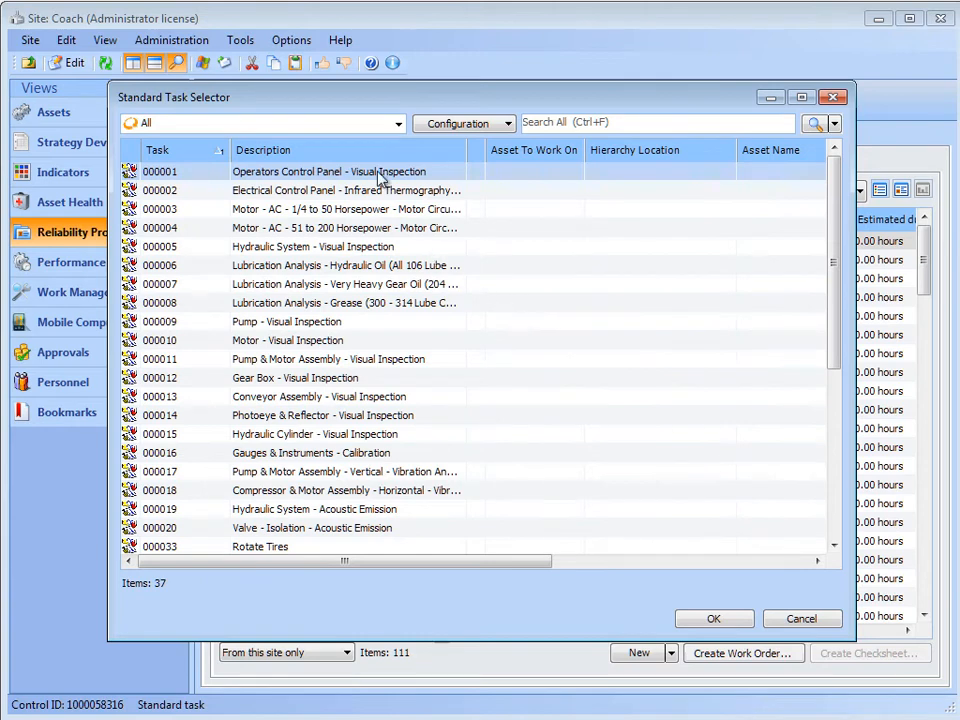
click(397, 125)
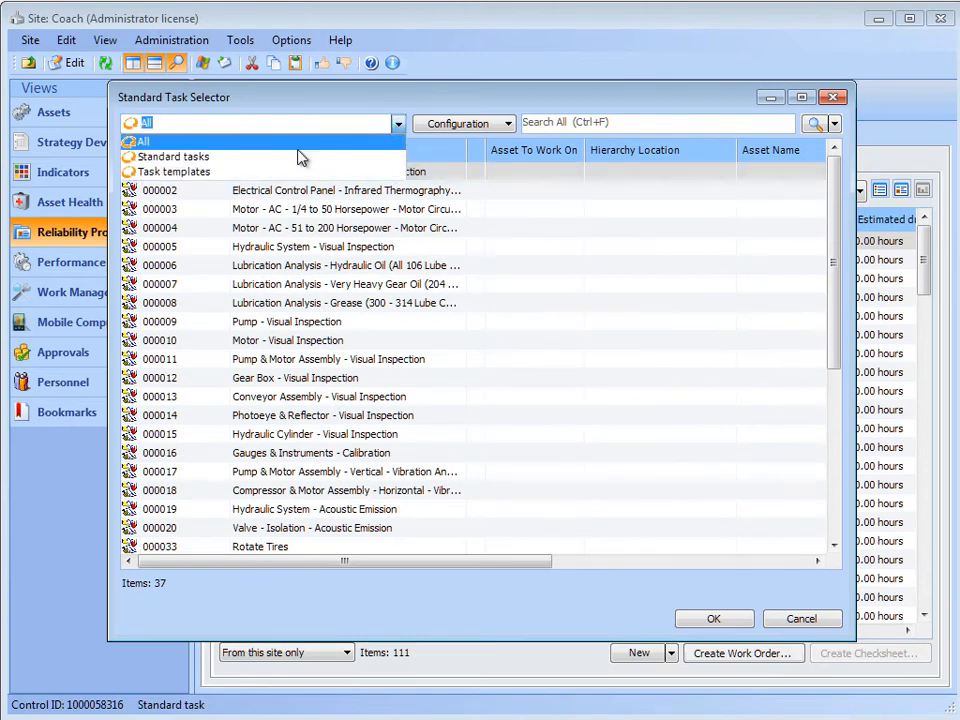
click(276, 173)
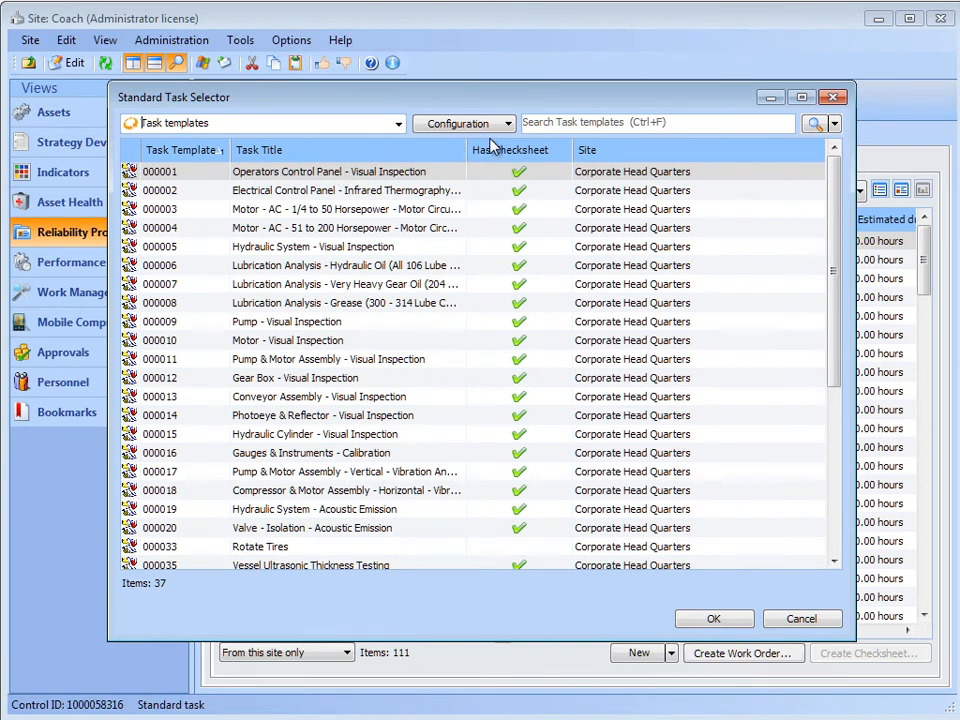
- Search the task templates for "intercooler" and choose Intercooler Visual Inspection template 003028 as the source
click(531, 131)
text(intercooler)
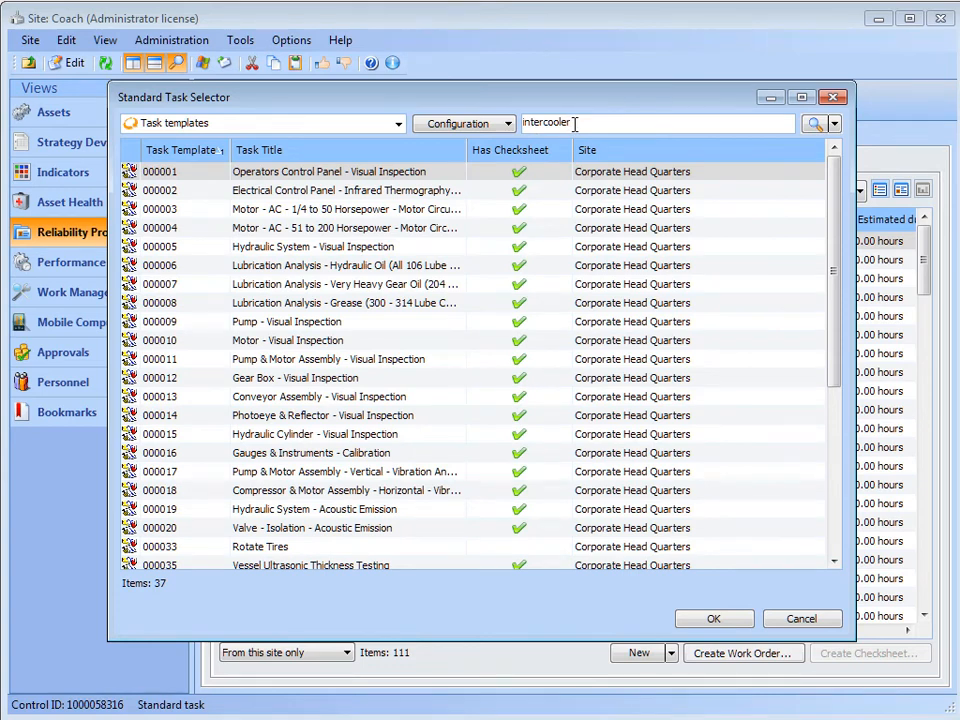
click(814, 124)
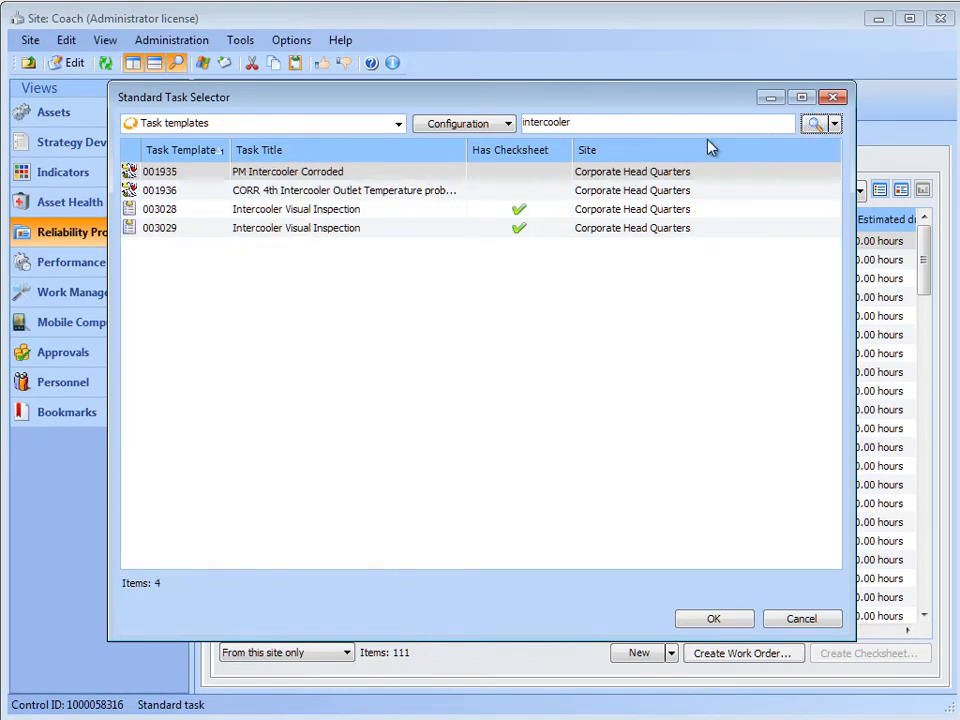
click(160, 214)
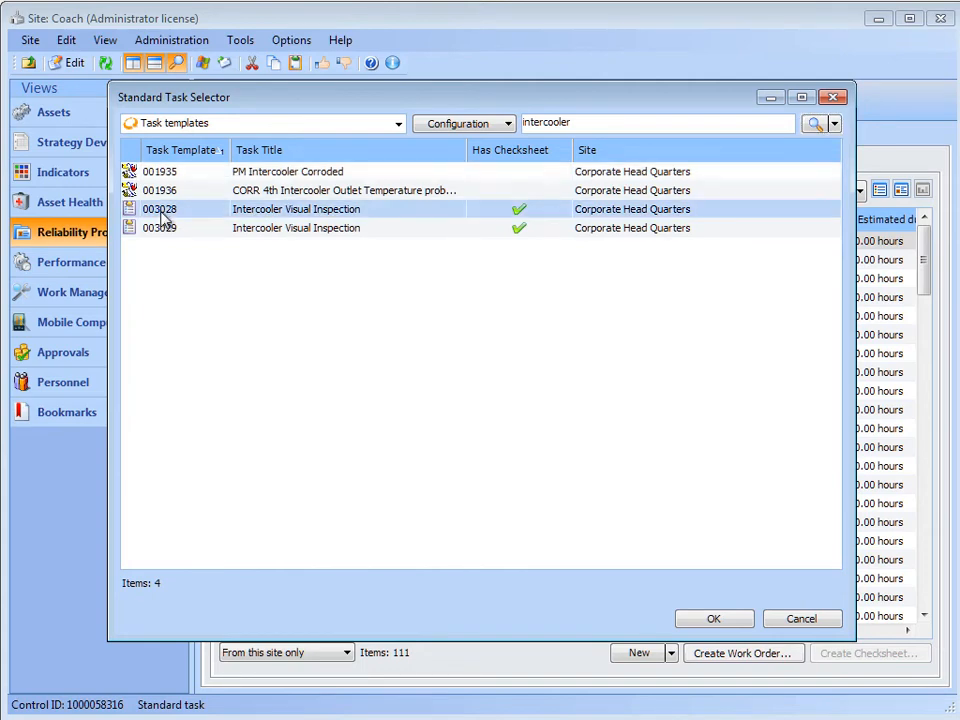
click(700, 620)
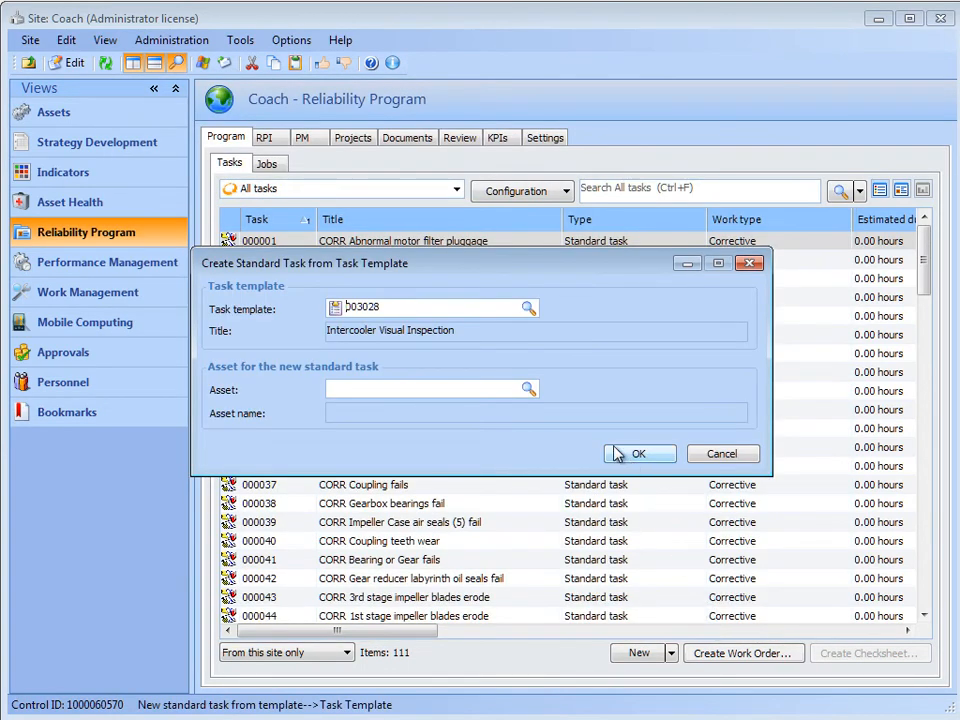
- Assign the asset Compressor 1st Stg Intercooler (AN-SBAIR-COMPR1A-040) under Compressor AN-SBAIR-COMPR1A and create the standard task
click(529, 390)
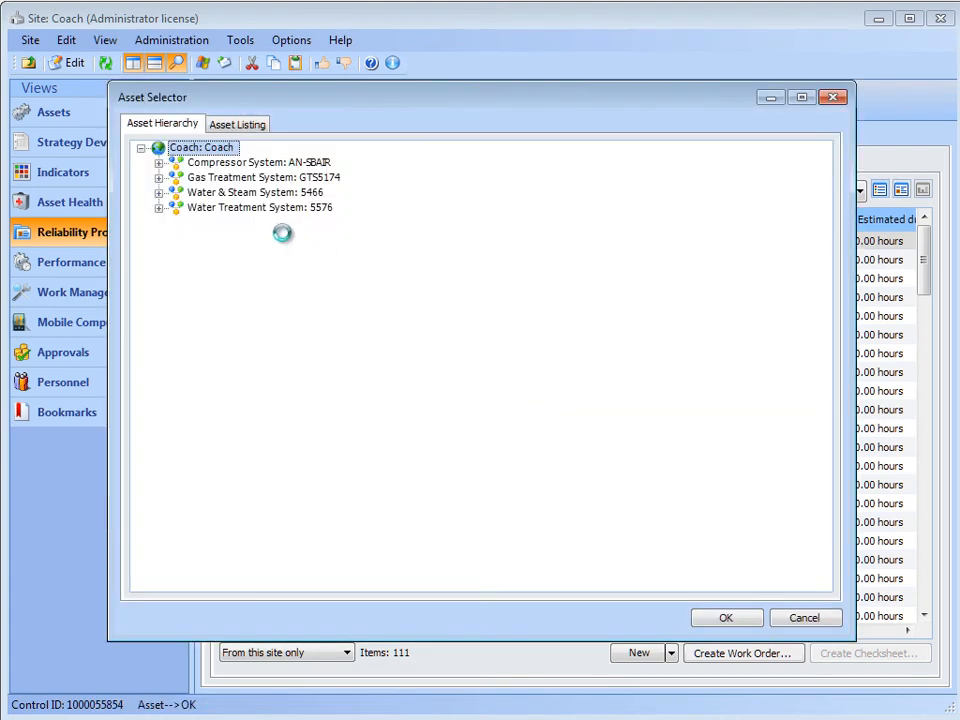
click(159, 163)
click(176, 177)
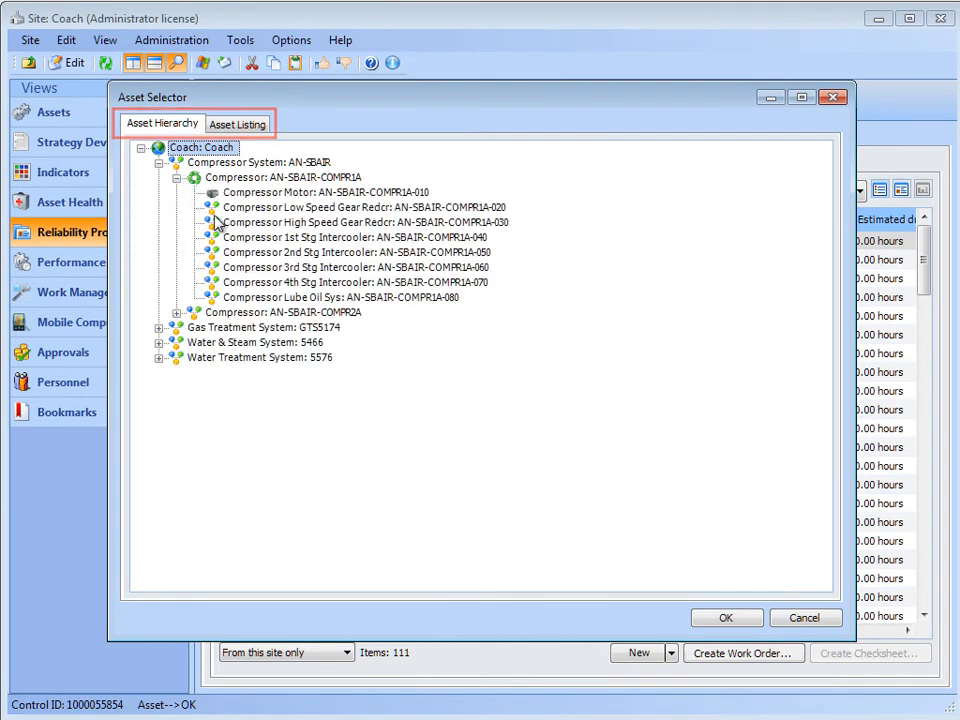
click(245, 240)
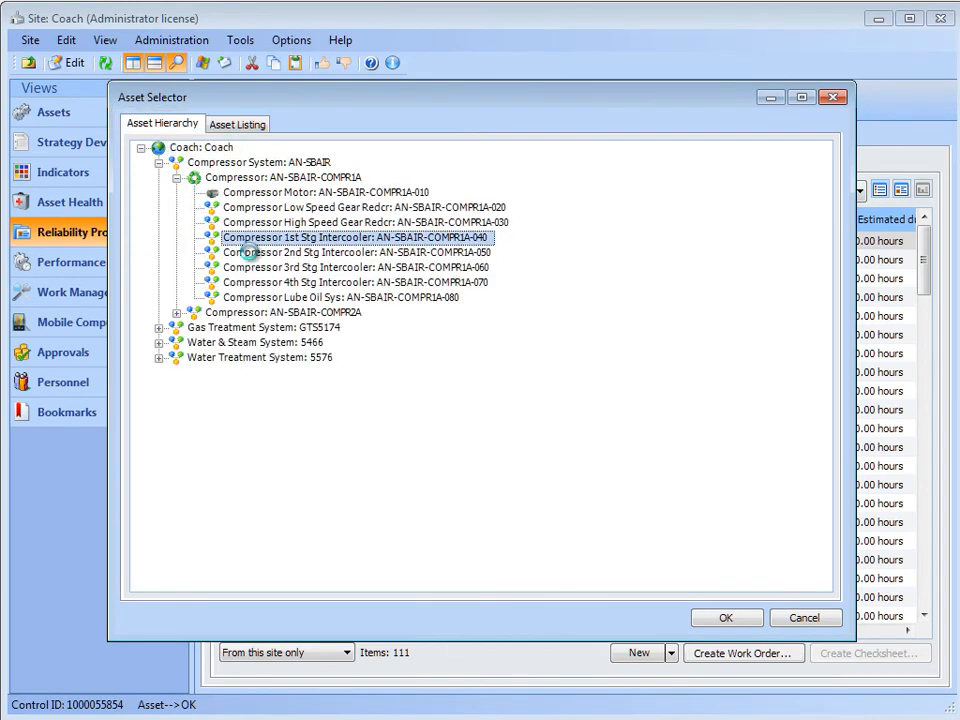
click(728, 619)
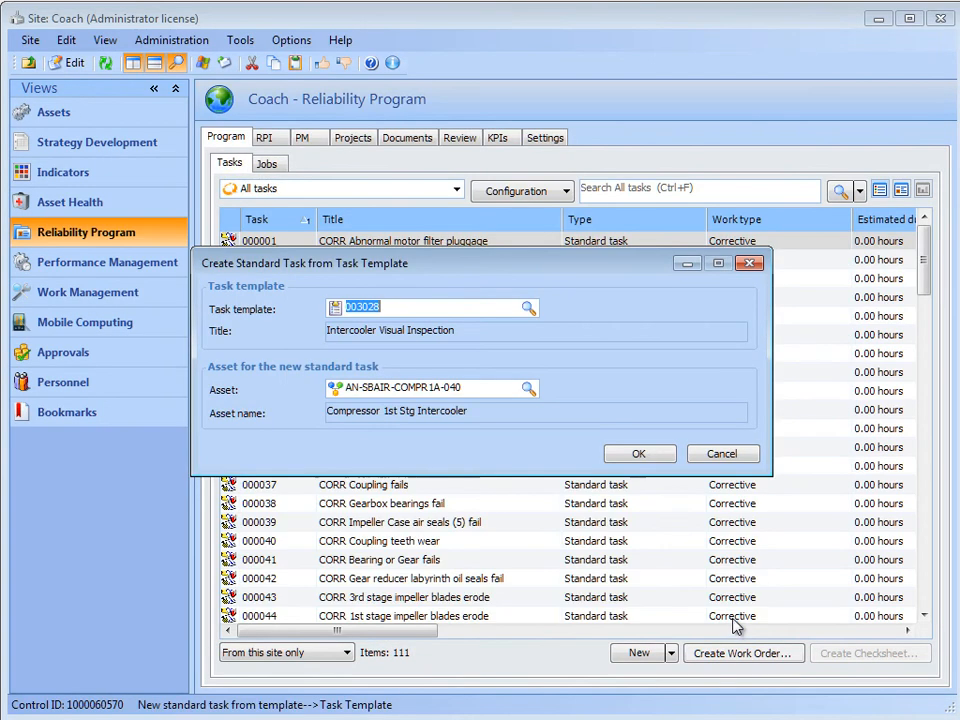
click(667, 457)
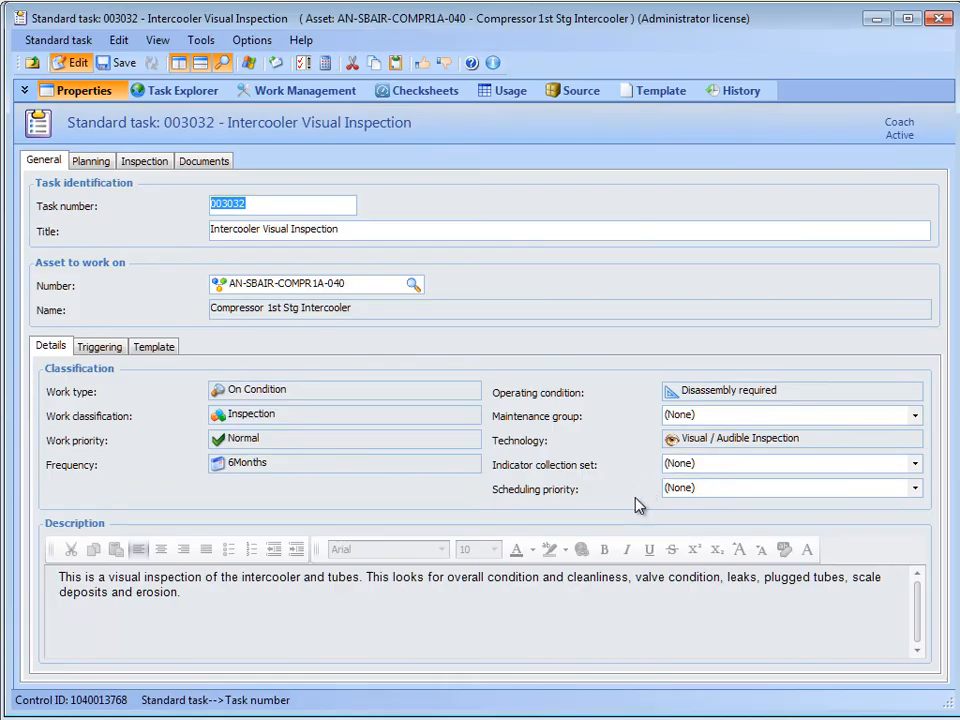
- Keep the new standard task's number, title and asset, save it and close its window
key(Tab)
key(Tab)
key(Tab)
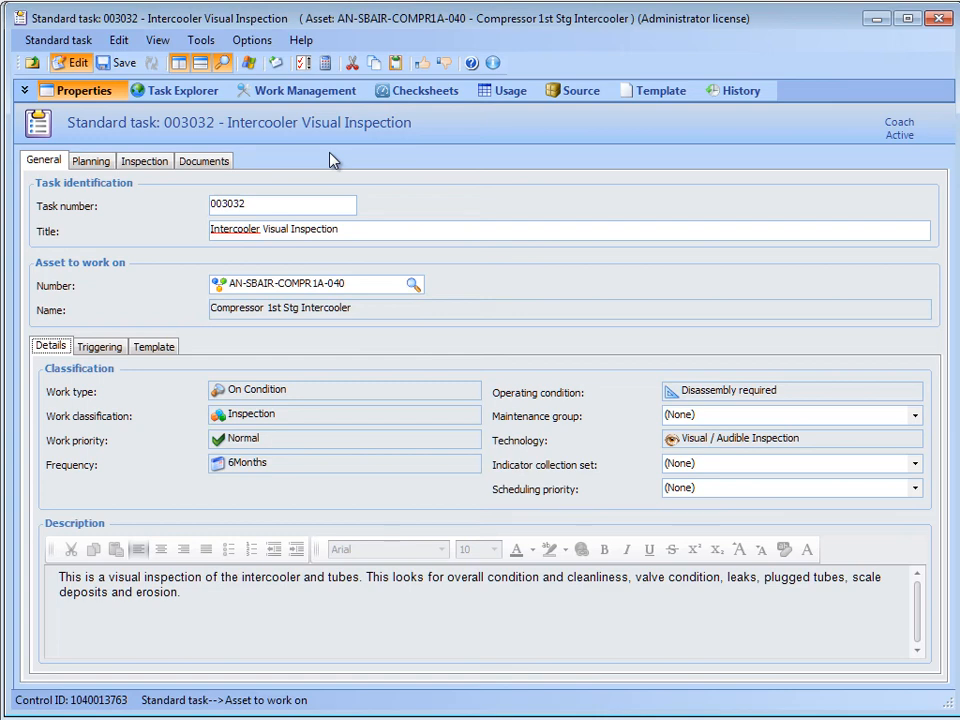
click(124, 66)
click(941, 19)
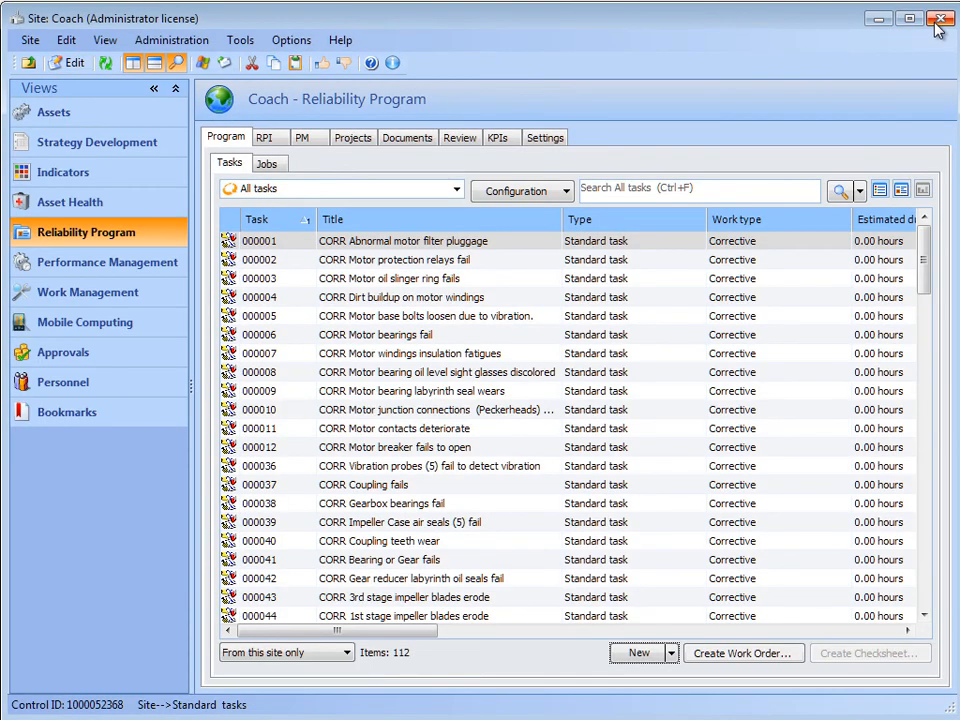